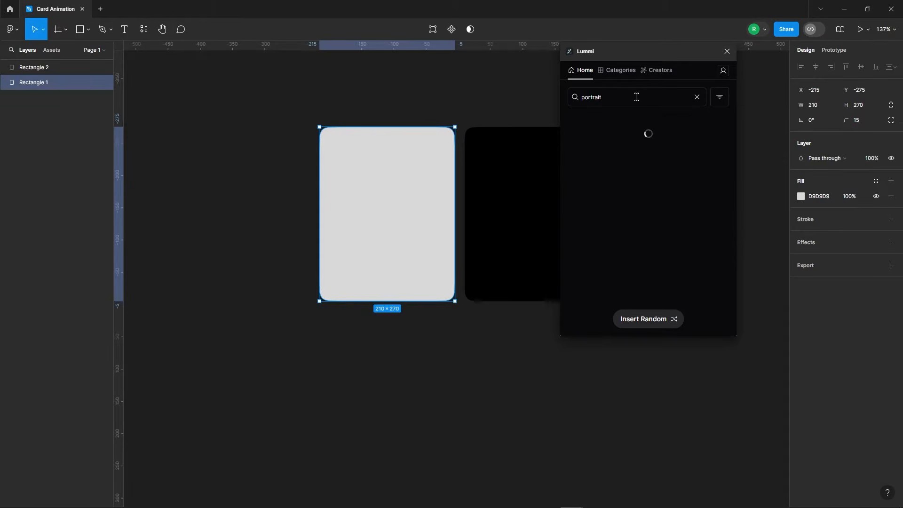
Fill the left rectangle with the pink silhouette portrait from the Lummi results and remove its solid D9D9D9 fill.
scroll(646, 203, "down", 8)
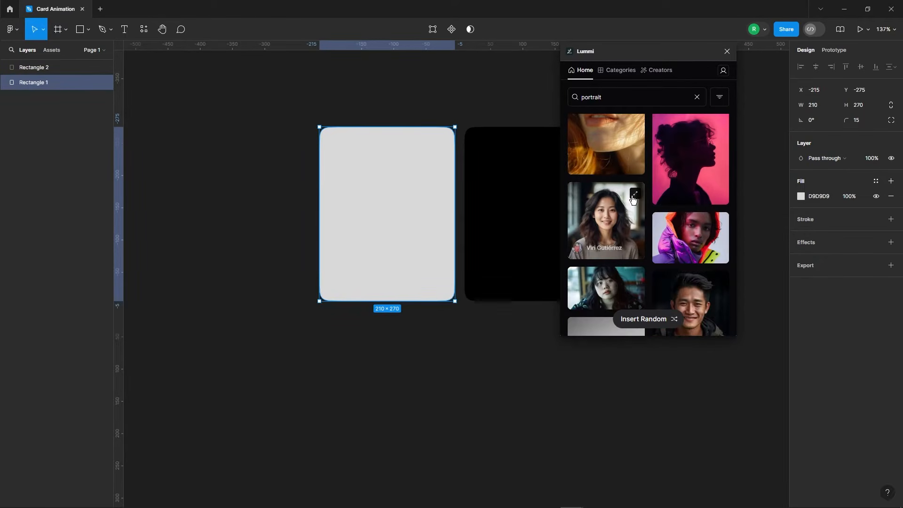
left_click(687, 203)
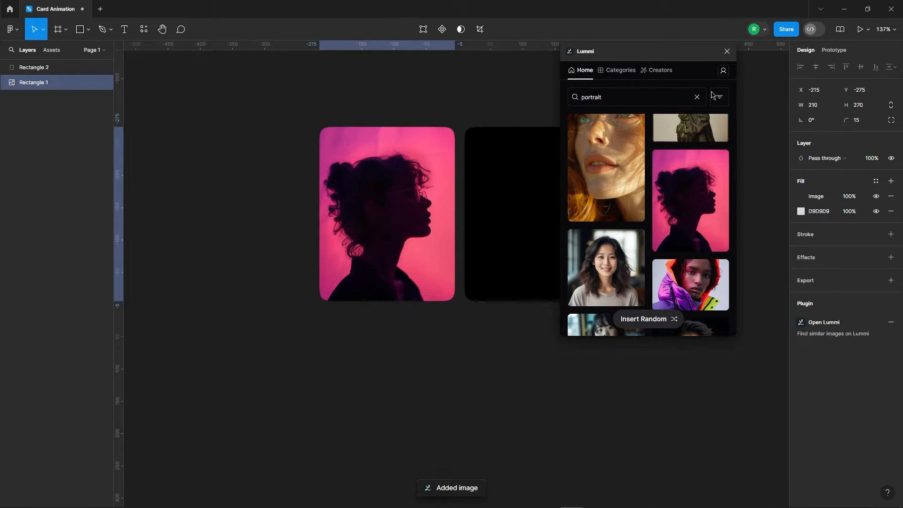
left_click(727, 52)
left_click(892, 214)
left_click(673, 187)
Align the two rectangles on their horizontal centers and change the black one's blend mode to turn the portrait grayscale.
left_click_drag(275, 93, 628, 348)
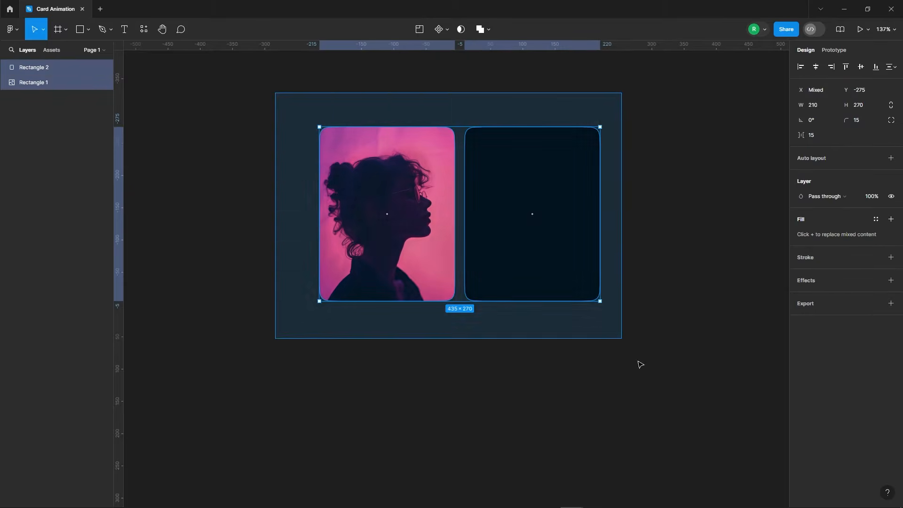
left_click(816, 69)
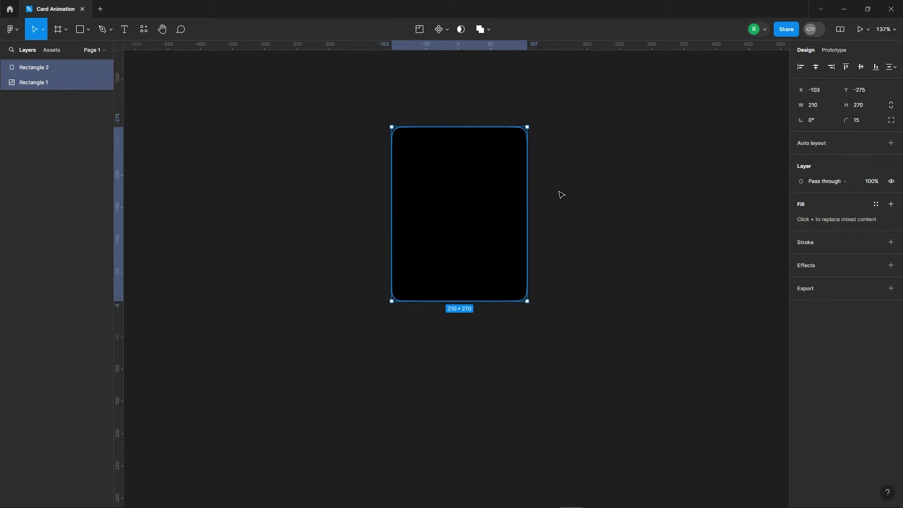
left_click(457, 220)
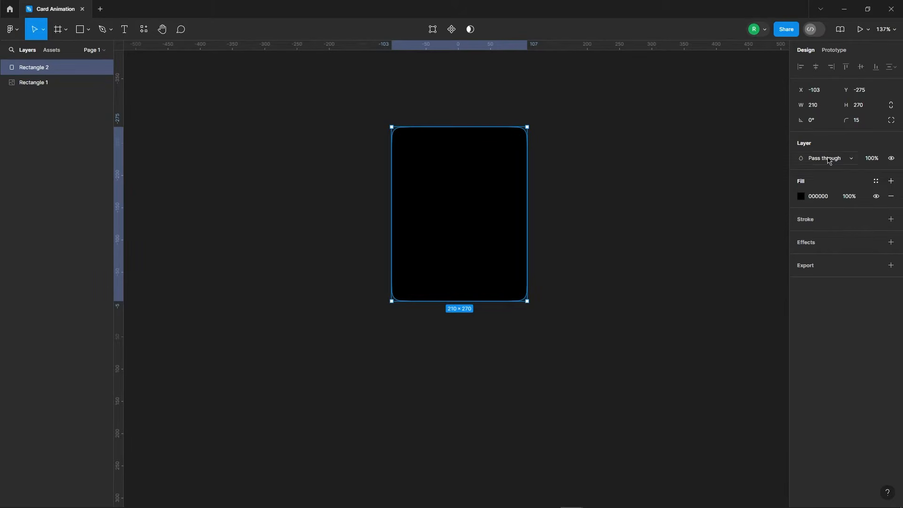
left_click(828, 160)
left_click(820, 388)
key("Escape")
Group the portrait and the black overlay, and name the group Image.
left_click_drag(351, 95, 583, 348)
right_click(485, 188)
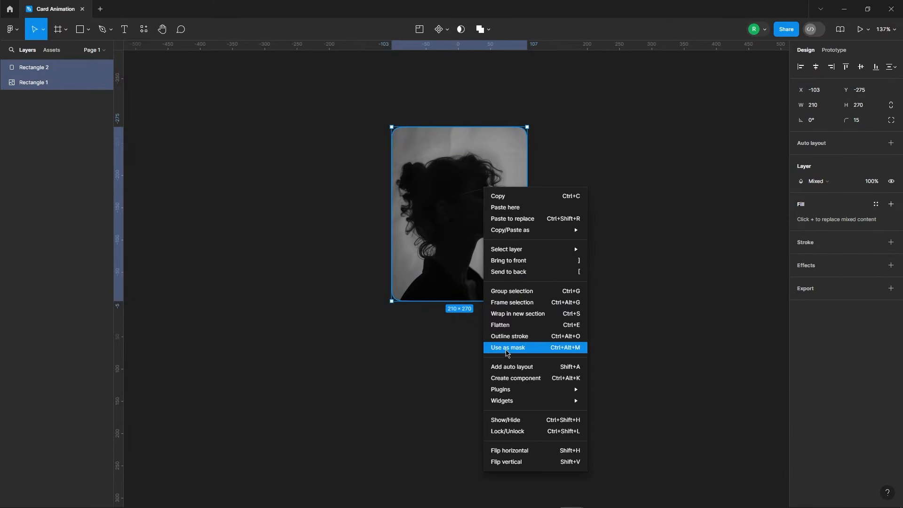
left_click(511, 291)
double_click(28, 67)
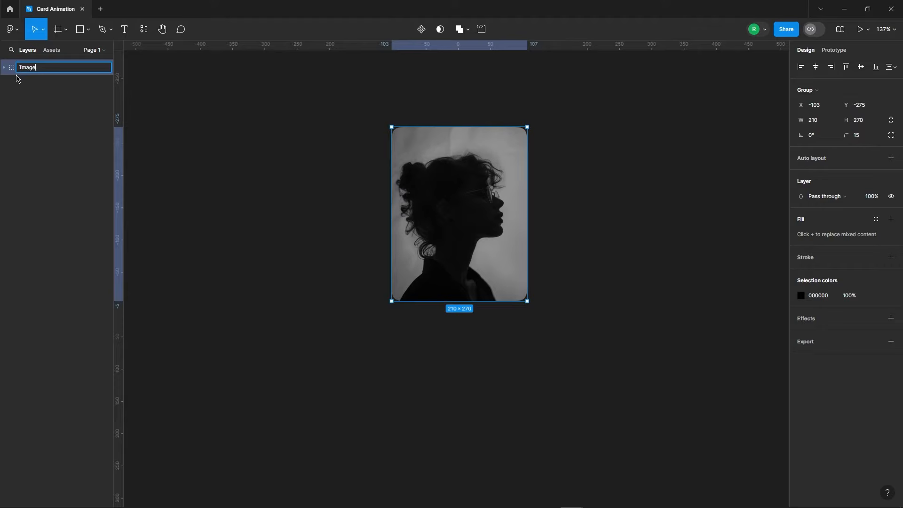
left_click(224, 201)
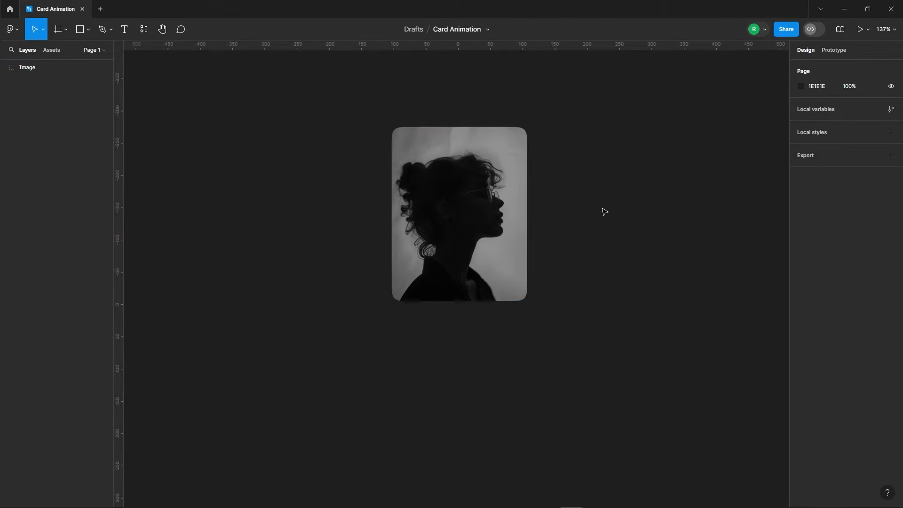
Rename the black overlay layer inside the Image group to Color and collapse the layer list.
left_click(394, 180)
left_click(3, 67)
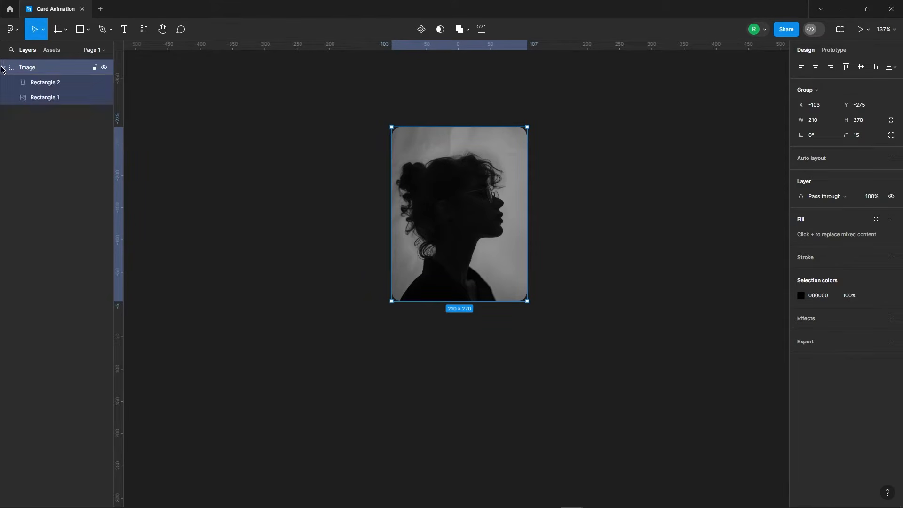
left_click(43, 83)
double_click(42, 83)
type("Color")
key("Return")
left_click(271, 159)
key("alt+l")
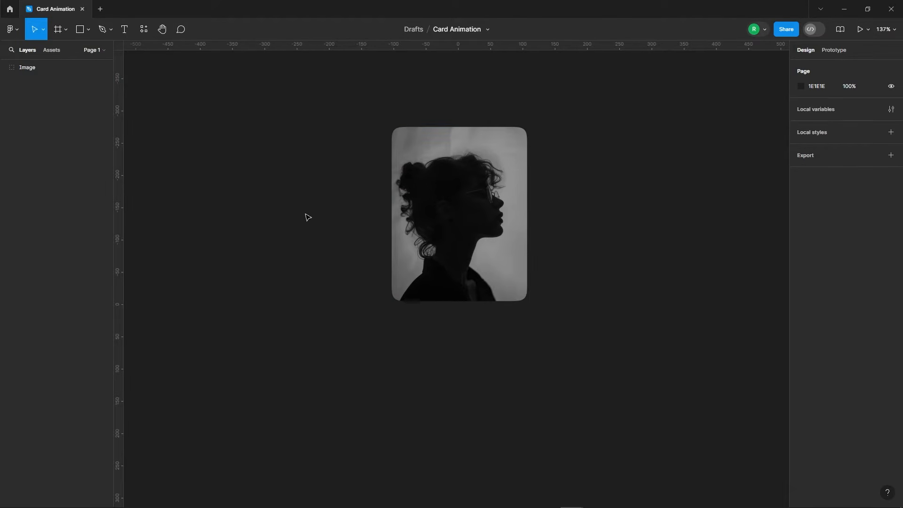
Add a text reading "Image By:" below the portrait.
key("t")
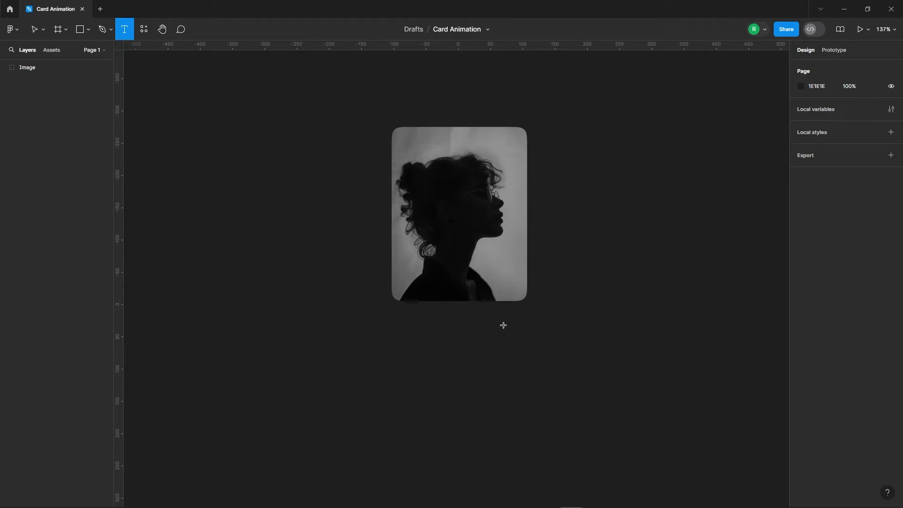
left_click(438, 323)
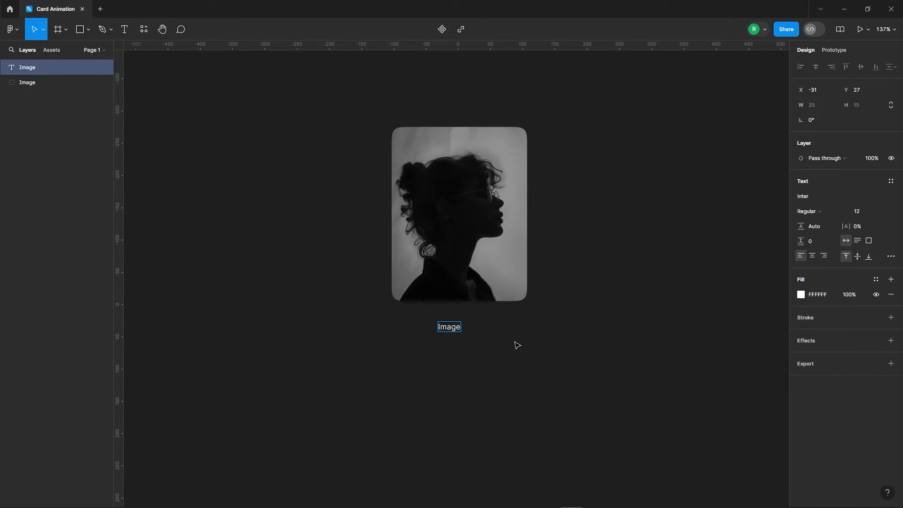
type("Image By:")
key("Escape")
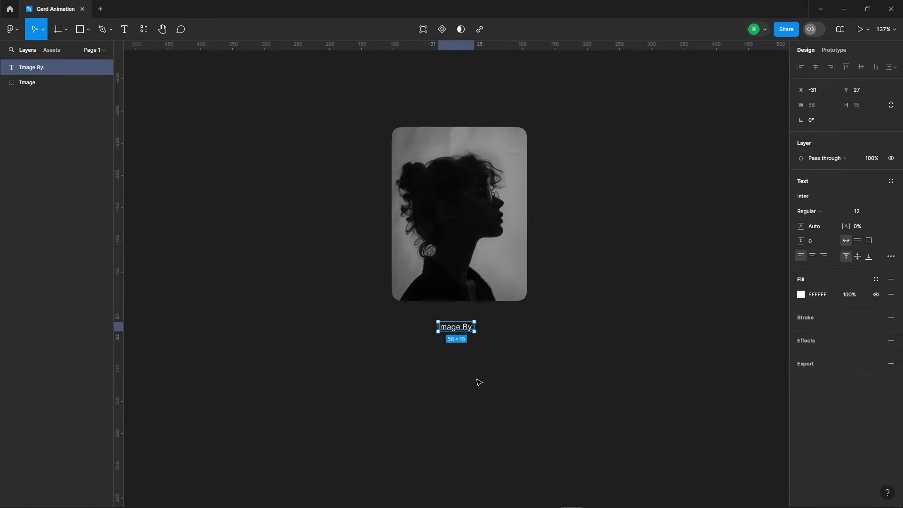
key("Escape")
Place a duplicate of the "Image By:" text directly below the original.
scroll(470, 353, "down", 1)
left_click(455, 311)
left_click_drag(456, 310, 459, 331)
Replace the duplicated text with a generated full name using the Lorem Ipsum plugin, and close the plugin.
left_click(144, 29)
left_click(160, 151)
scroll(467, 369, "up", 3)
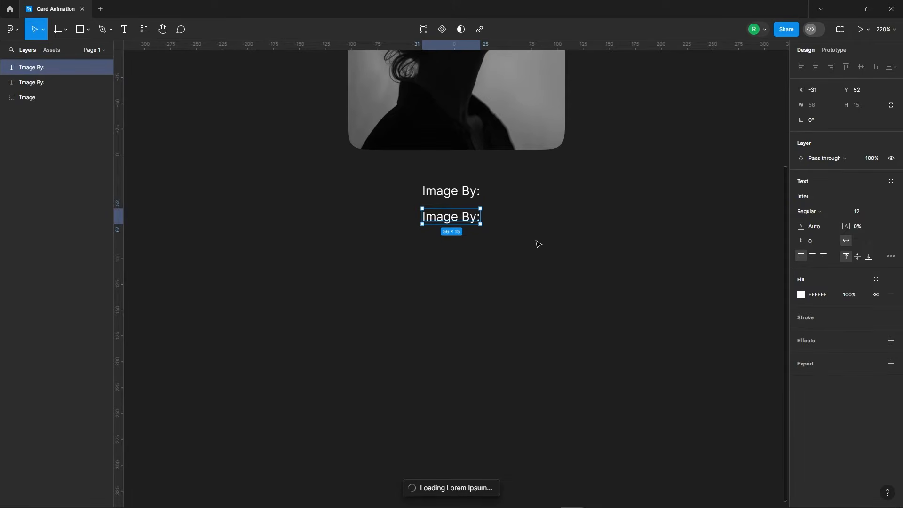
left_click(617, 243)
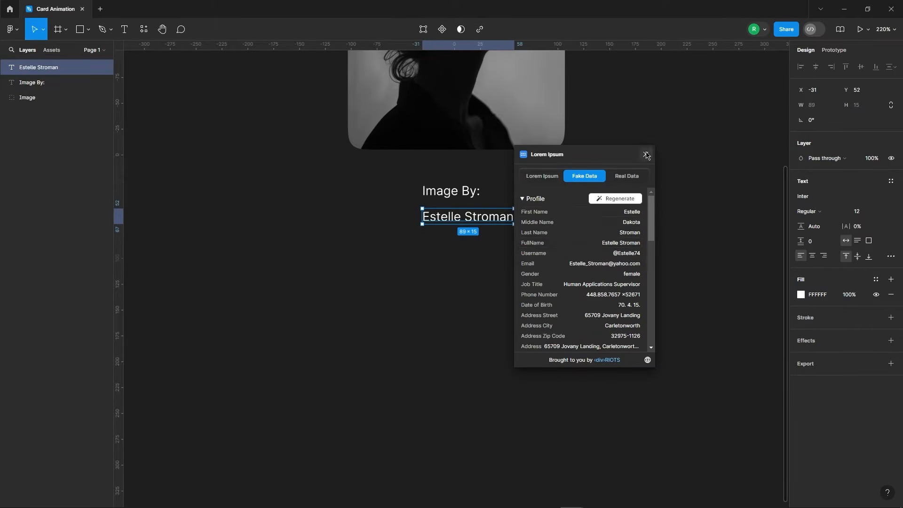
left_click(646, 155)
Remove the colon from the upper text so it reads "Image By".
double_click(464, 193)
left_click(476, 191)
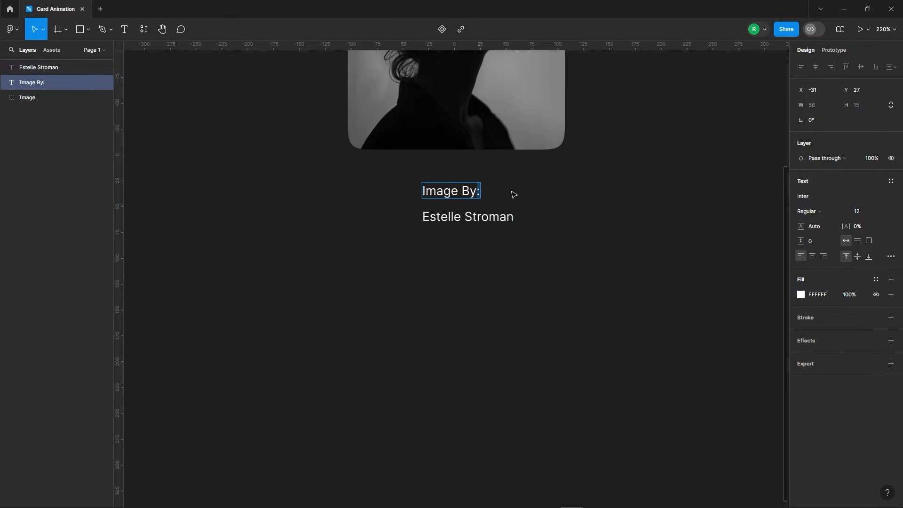
key("BackSpace")
key("Escape")
Set both texts to centered text alignment and align them on their horizontal centers.
left_click(471, 219)
left_click(812, 256)
left_click(459, 191)
left_click(813, 256)
left_click_drag(414, 169, 580, 223)
left_click(816, 66)
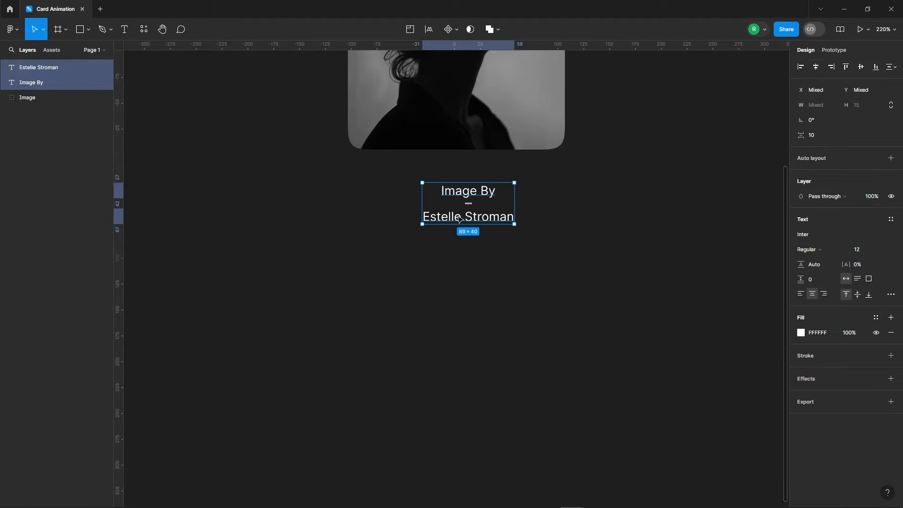
Wrap the two texts in an auto layout and set the spacing between them to 2.
right_click(478, 191)
left_click(498, 358)
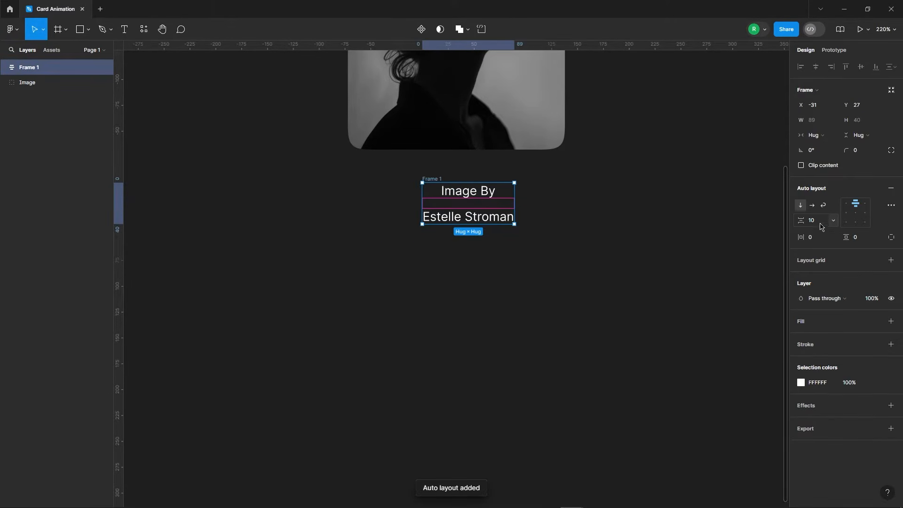
type("0")
key("Return")
left_click(631, 230)
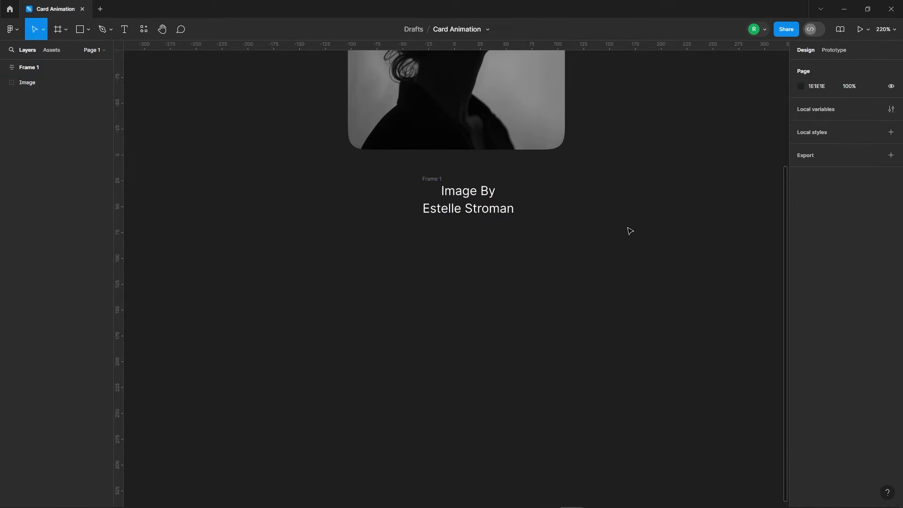
Change both texts to the Denton Test font and slightly increase the size of the "Image By" text.
scroll(578, 183, "up", 3)
left_click(433, 198)
left_click(449, 224, "shift")
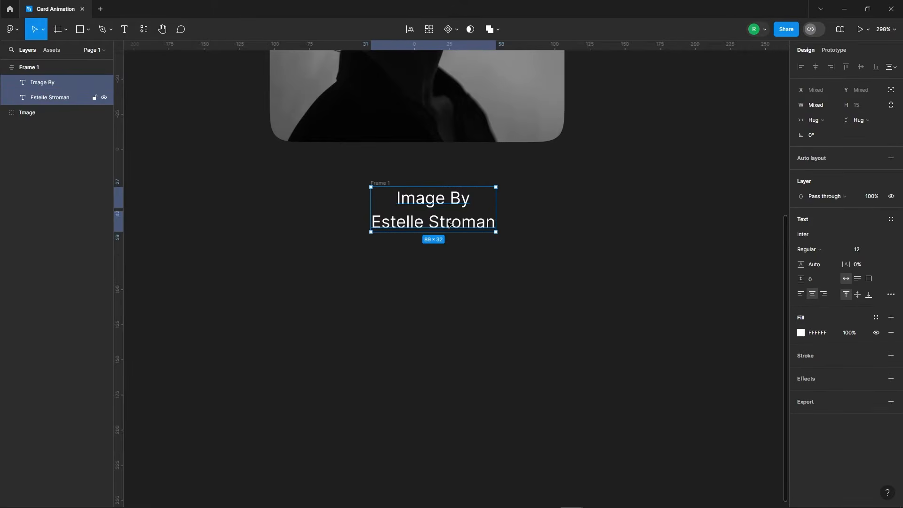
left_click(800, 237)
type("dent")
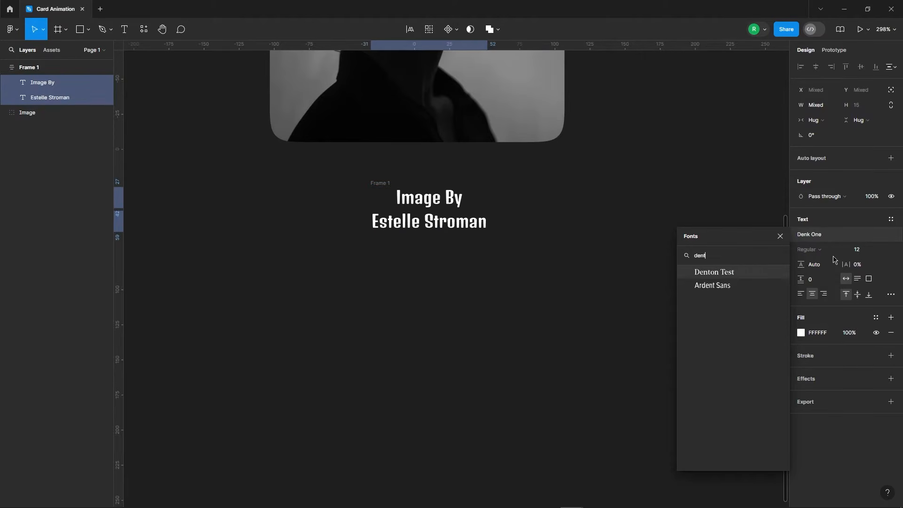
key("Return")
left_click(442, 203)
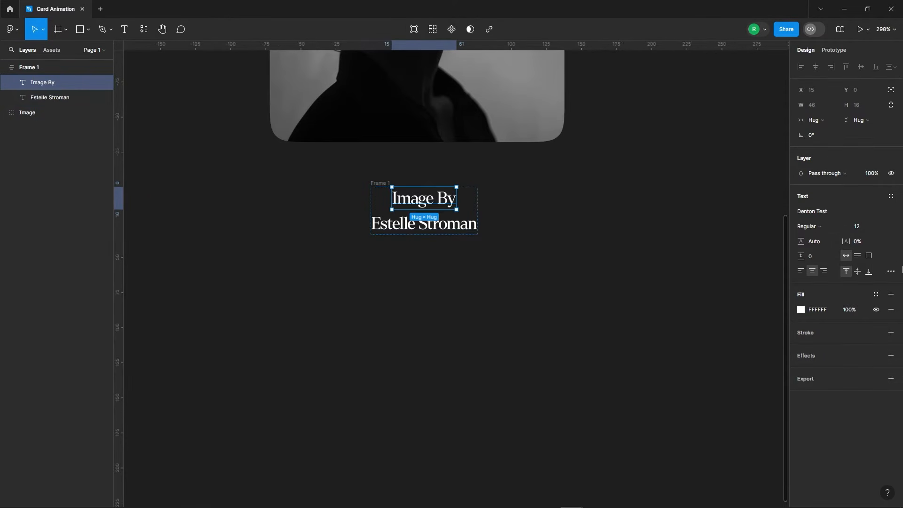
key("Up")
Set the full name text to font size 17 and Bold weight.
left_click(466, 228)
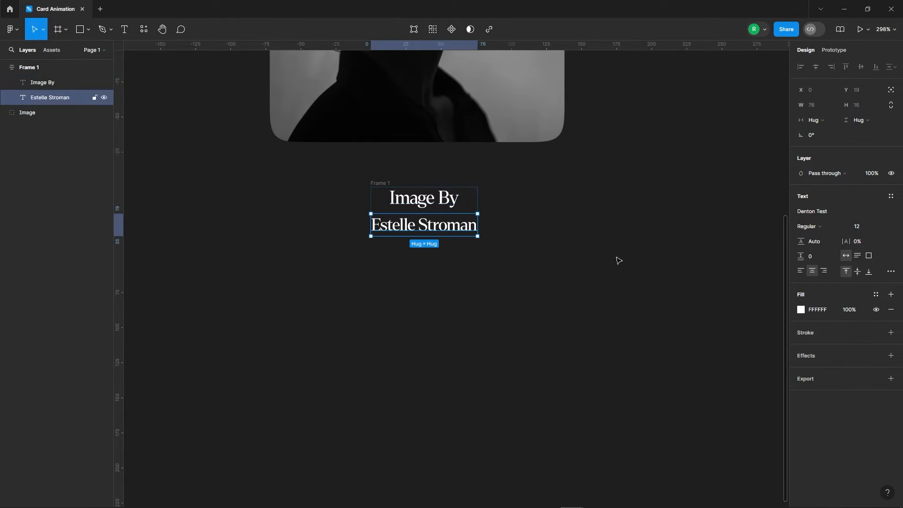
left_click(868, 232)
type("17")
key("Return")
left_click(809, 227)
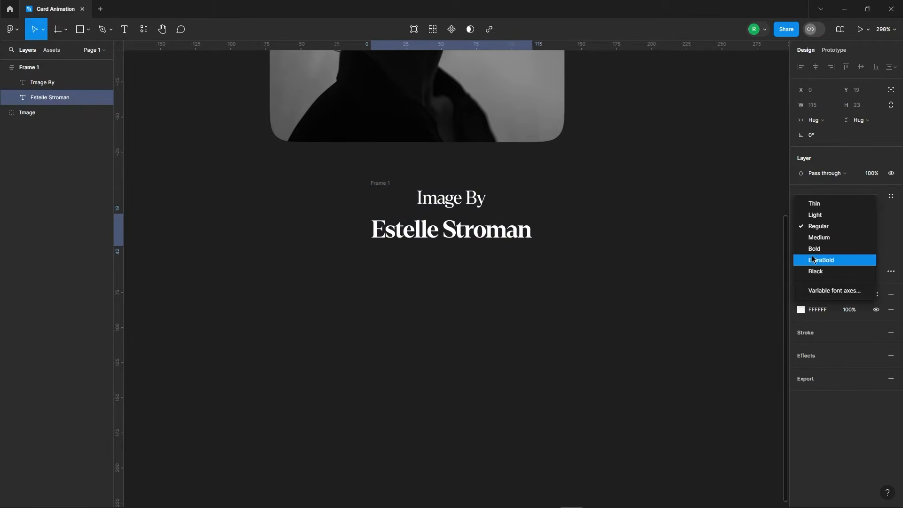
left_click(818, 249)
left_click(610, 256)
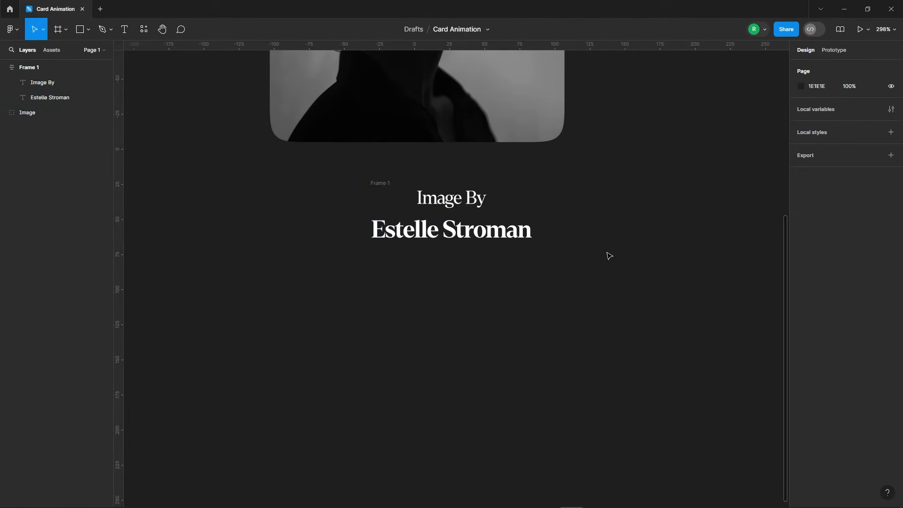
Set the "Image By" text to Medium weight and 70% opacity.
left_click(444, 207)
left_click(809, 226)
left_click(818, 237)
left_click(522, 260)
left_click(449, 200)
left_click(878, 175)
type("70")
key("Return")
left_click(570, 246)
Move the text frame so it is centered under the portrait with a gap of 16.
left_click(374, 182)
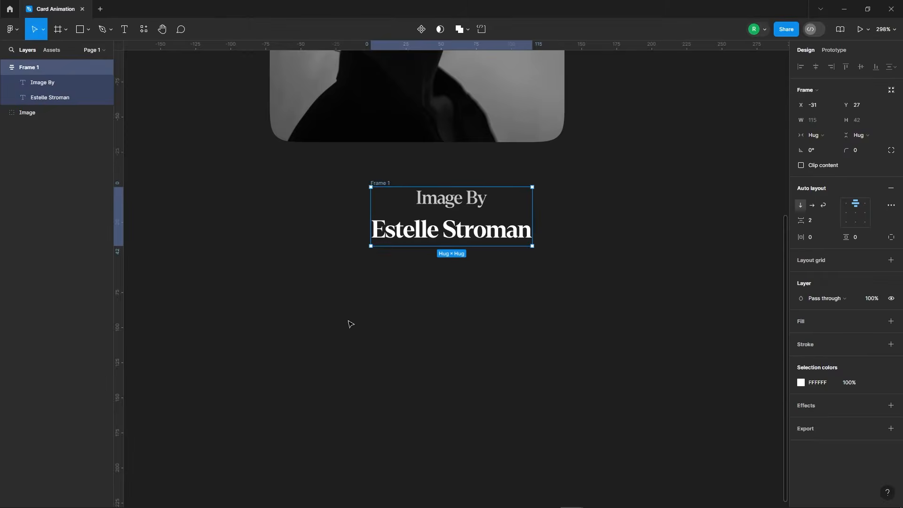
scroll(354, 353, "down", 2)
left_click_drag(379, 229, 351, 215)
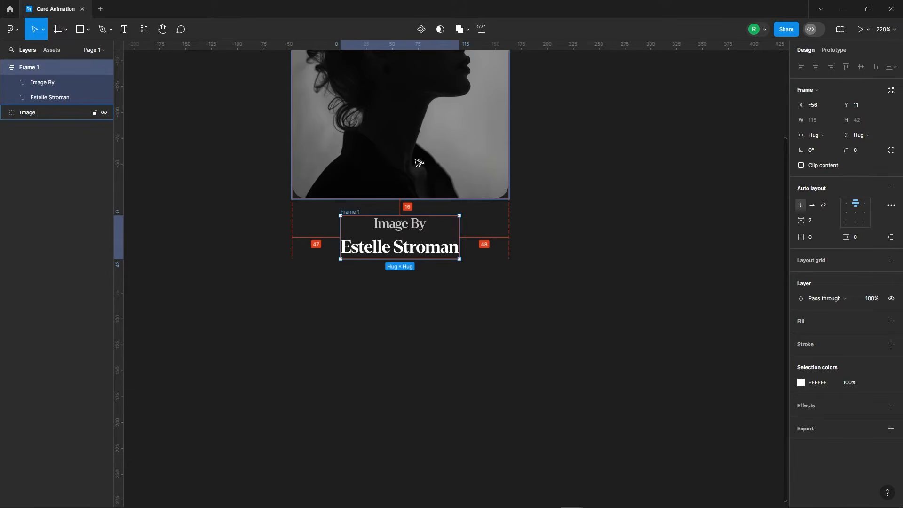
left_click(451, 376)
Combine the portrait group and the text frame into one auto layout frame.
scroll(441, 399, "down", 2)
scroll(441, 399, "down", 1)
left_click_drag(286, 105, 544, 366)
right_click(453, 143)
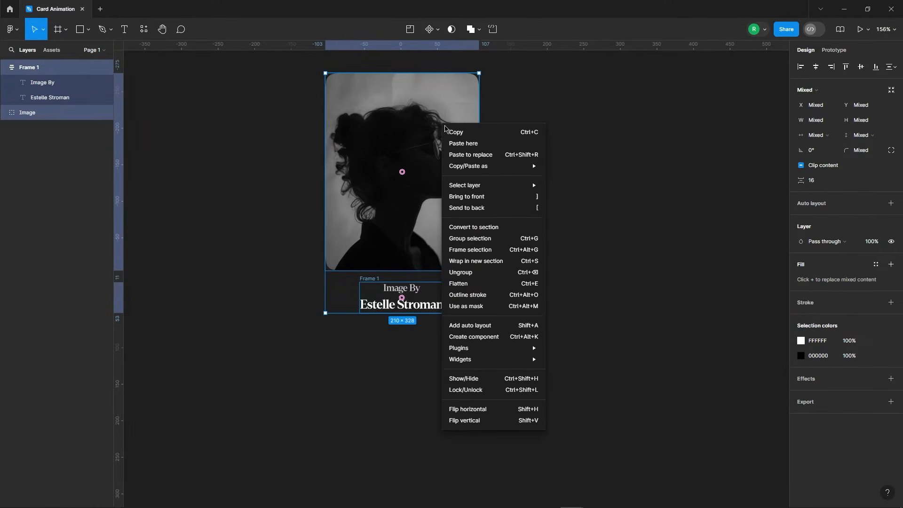
left_click(470, 324)
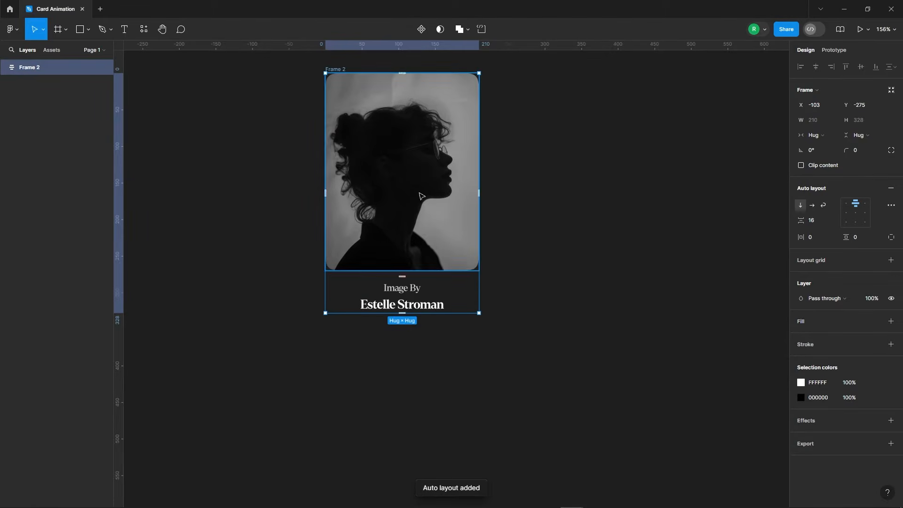
left_click(579, 244)
Wrap the whole auto layout card in a new outer frame using Frame selection.
scroll(536, 259, "down", 3)
left_click(454, 213)
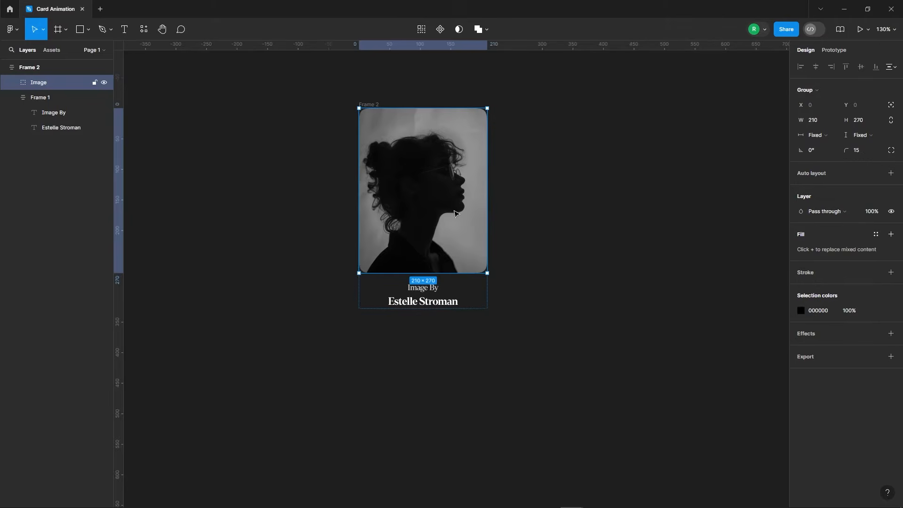
left_click(368, 89)
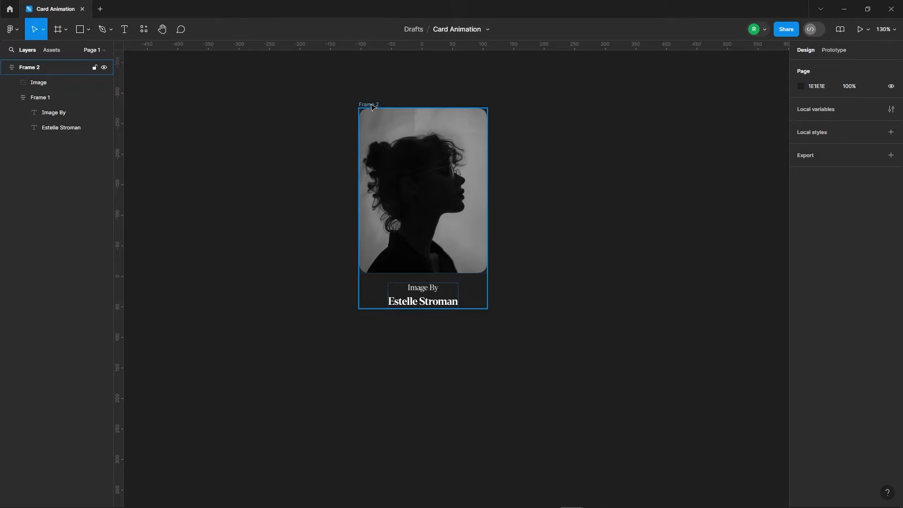
left_click(372, 106)
right_click(372, 106)
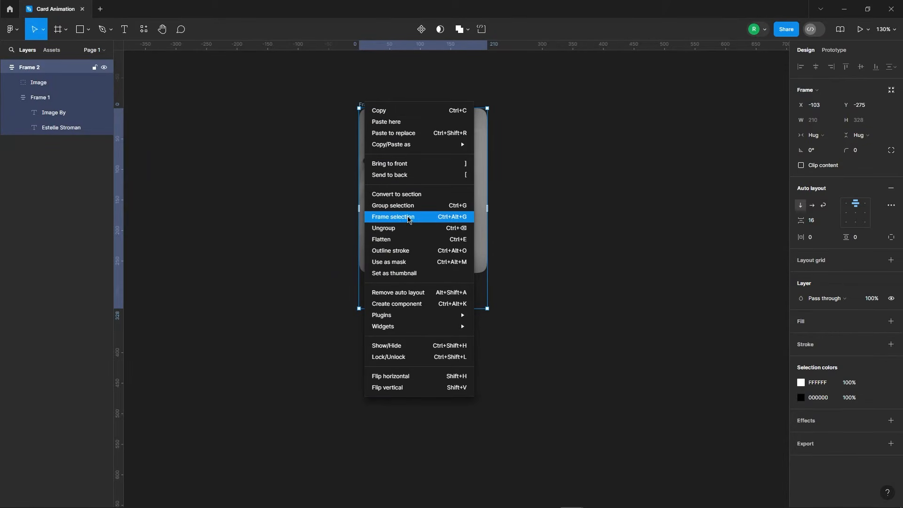
left_click(408, 217)
left_click(560, 184)
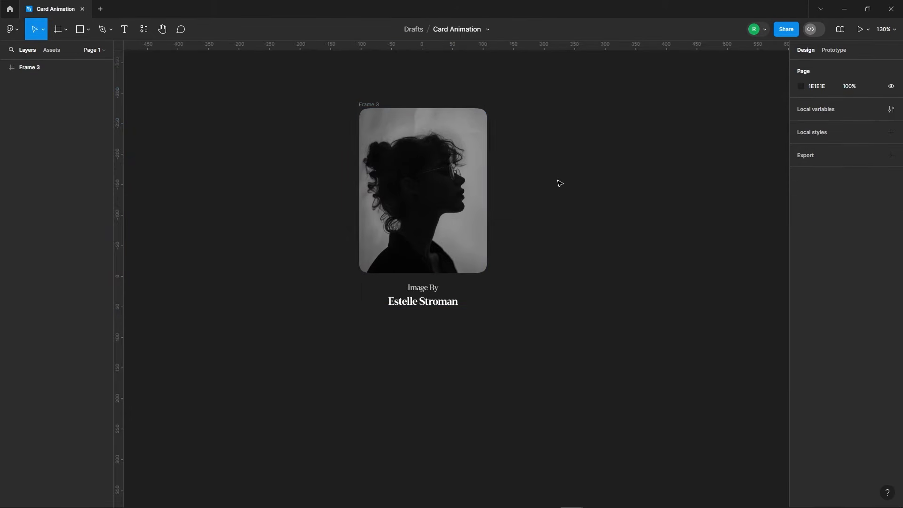
Set the constraints of the auto layout frame inside the outer card frame to Center horizontally and vertically.
scroll(383, 157, "down", 3)
left_click(28, 67)
left_click(4, 67)
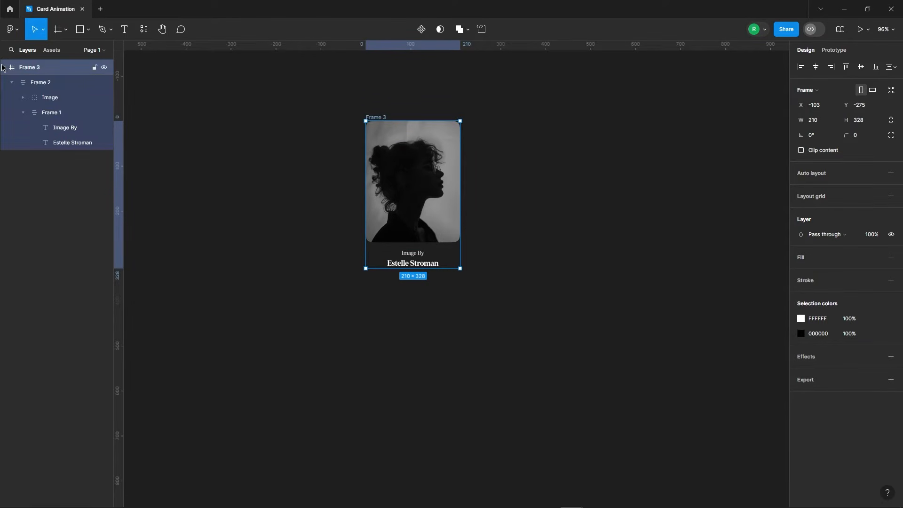
left_click(49, 85)
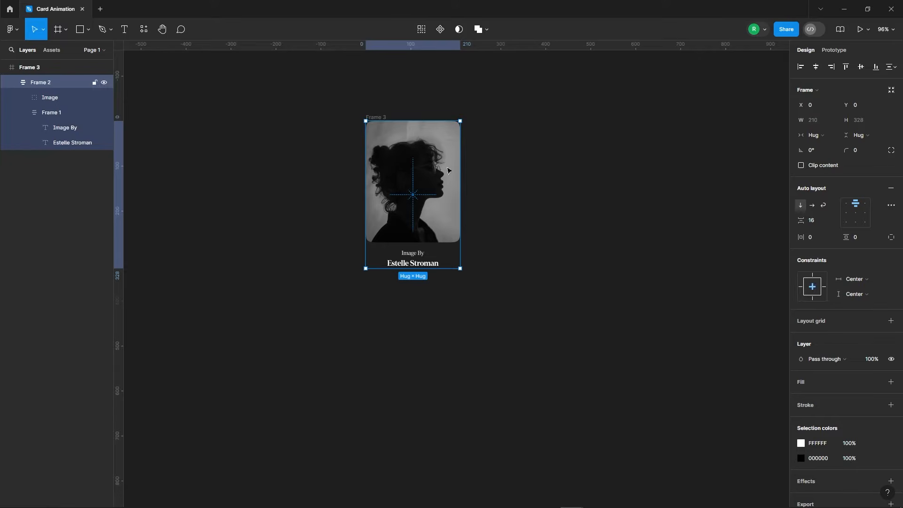
left_click(535, 180)
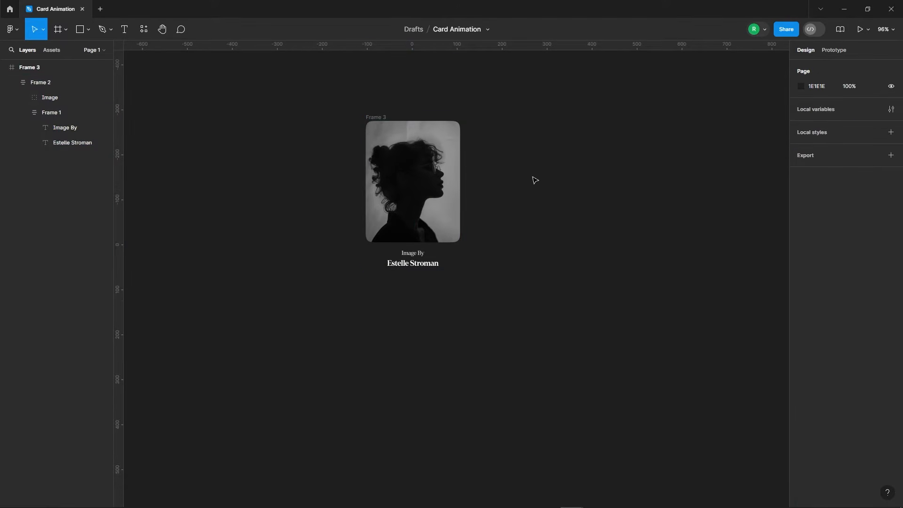
Duplicate the outer card frame and place the copy beside the original at the same height.
left_click(41, 67)
left_click_drag(380, 119, 515, 118)
left_click(4, 68)
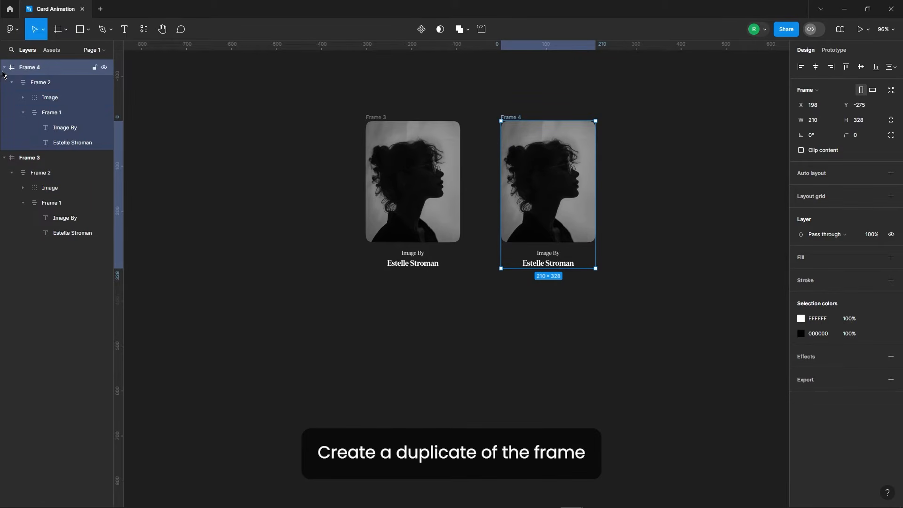
Scale the Image group in the duplicated card to 1.3x.
left_click(56, 97)
left_click(45, 37)
left_click(29, 73)
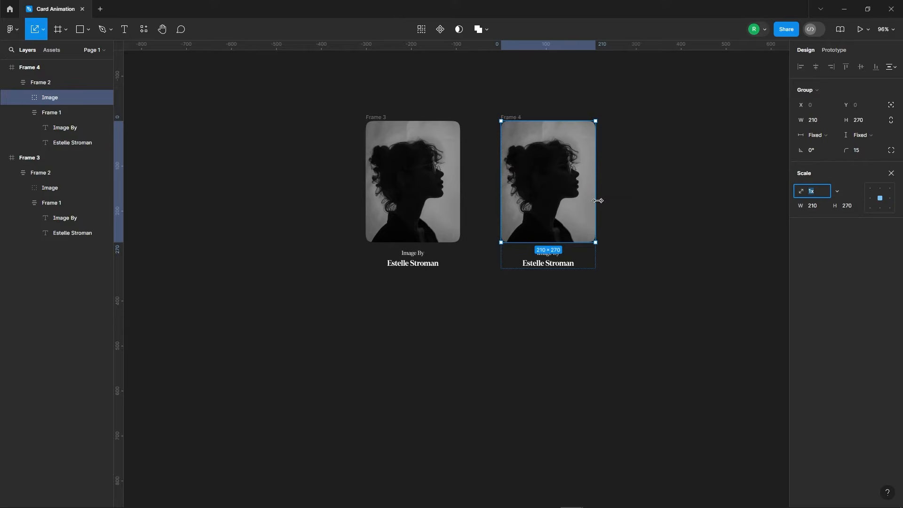
type("1")
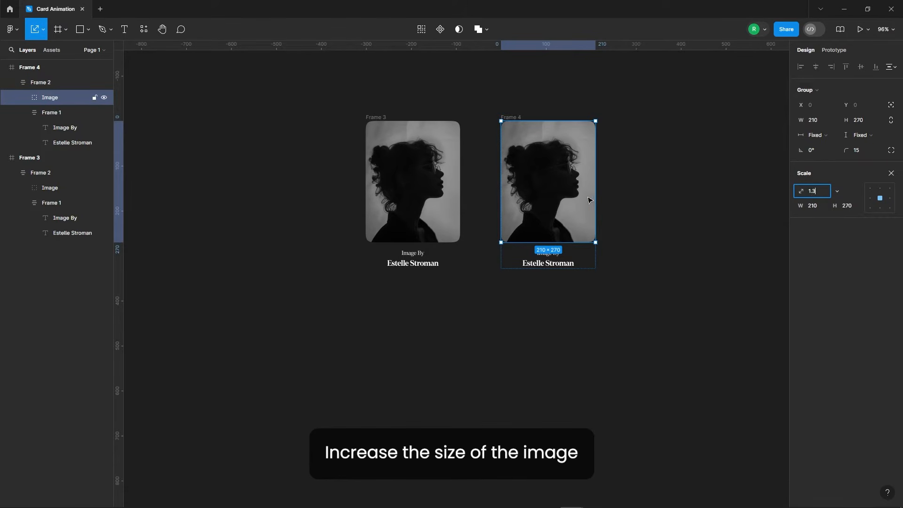
type(".3")
key("Return")
left_click(692, 198)
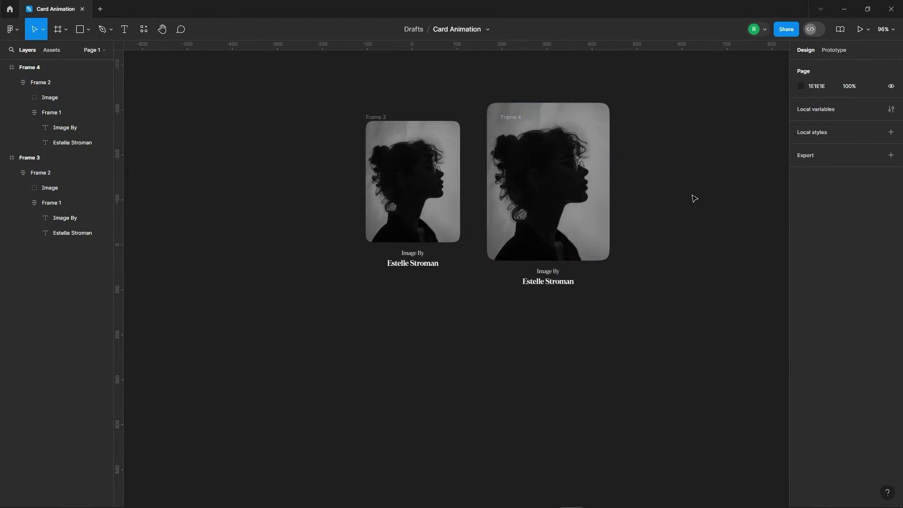
Set the opacity of the Color overlay in the enlarged card's Image group to 0%.
left_click(517, 117)
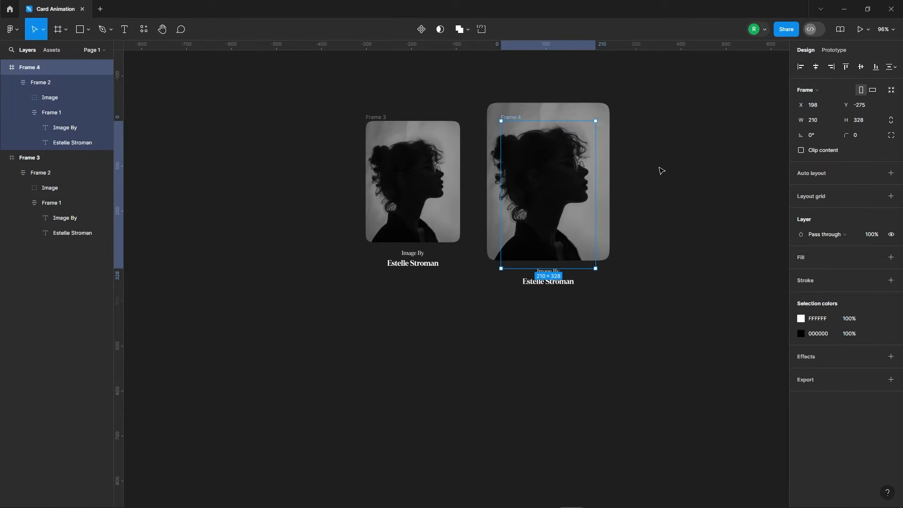
left_click(661, 171)
left_click(33, 68)
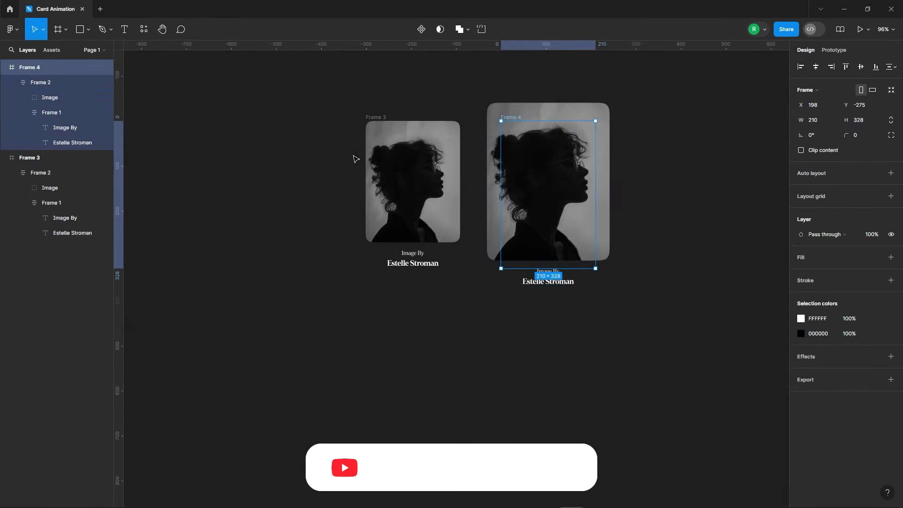
left_click(22, 98)
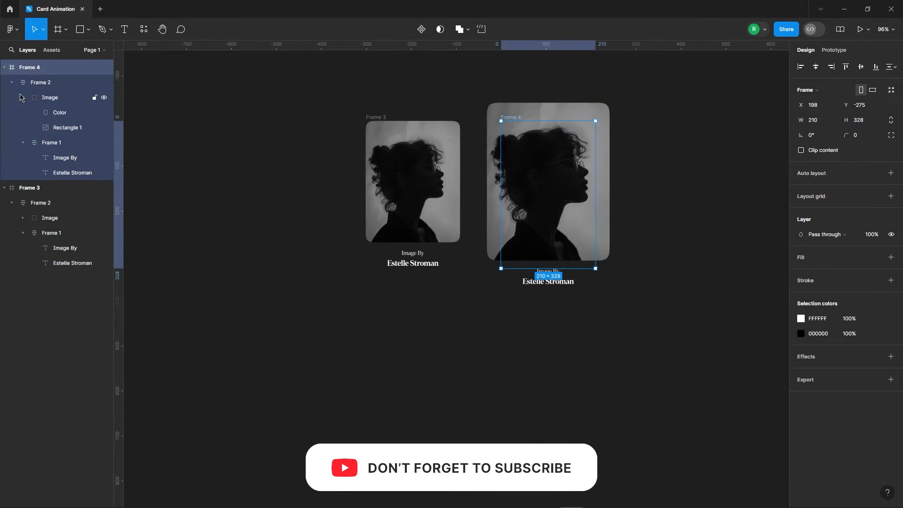
left_click(55, 113)
left_click(871, 220)
type("0")
key("Return")
left_click(665, 202)
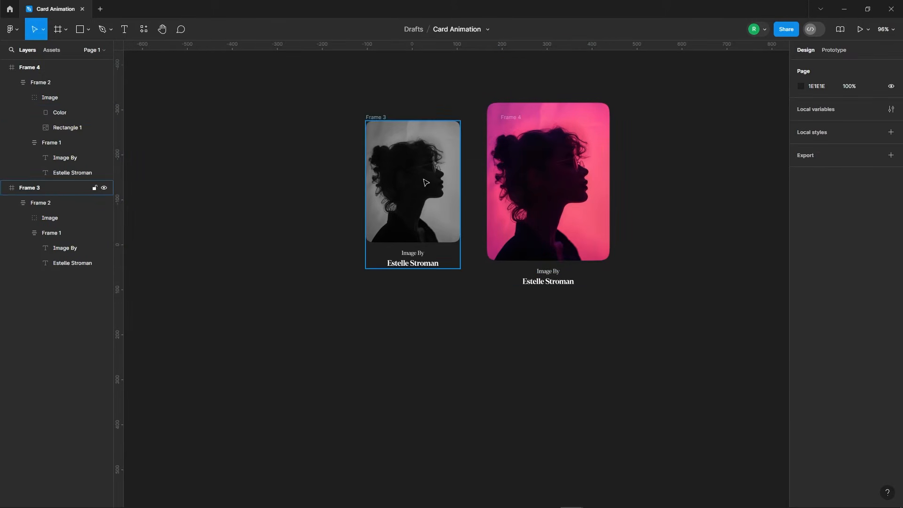
Select both card frames and combine them into a component set.
left_click_drag(316, 90, 673, 342)
left_click(437, 30)
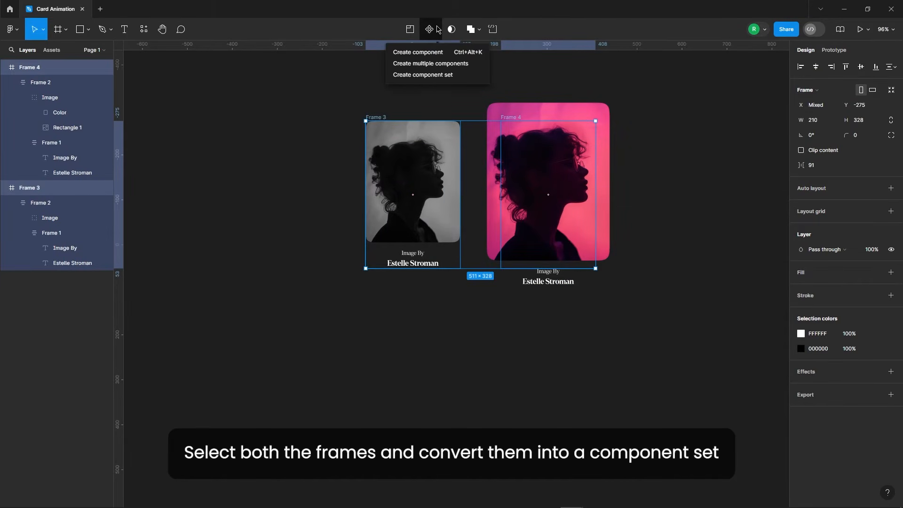
left_click(433, 73)
left_click(299, 156)
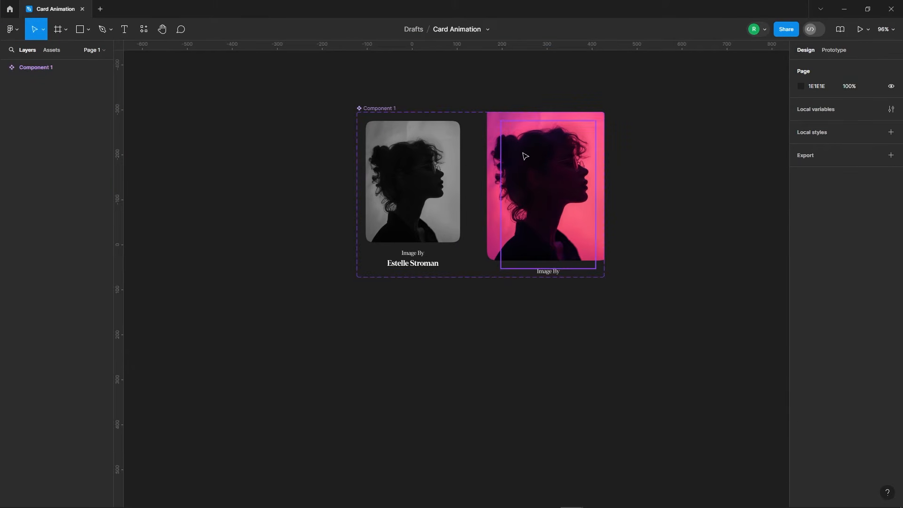
Turn off content clipping for the component set containing the two cards.
left_click(585, 176)
left_click(699, 153)
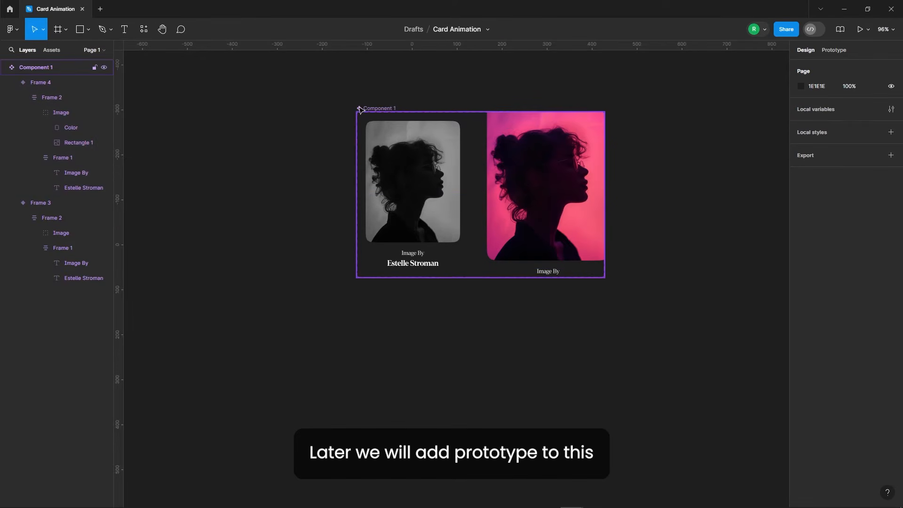
left_click(379, 108)
key("Escape")
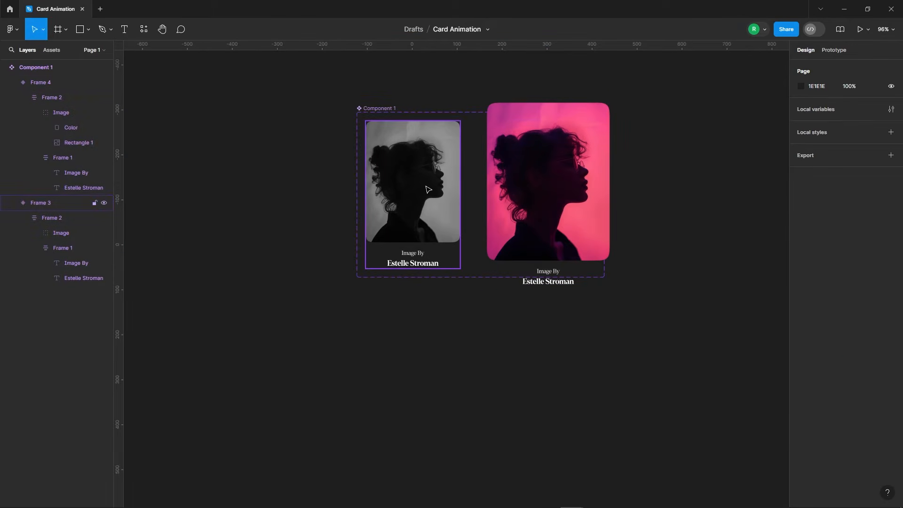
Enlarge the component set's boundary to give the bigger card more room, and move the set left to free up canvas space.
left_click(375, 108)
left_click_drag(606, 277, 640, 309)
left_click(671, 299)
scroll(245, 246, "down", 3)
left_click_drag(349, 155, 222, 157)
left_click(517, 198)
scroll(274, 132, "down", 2)
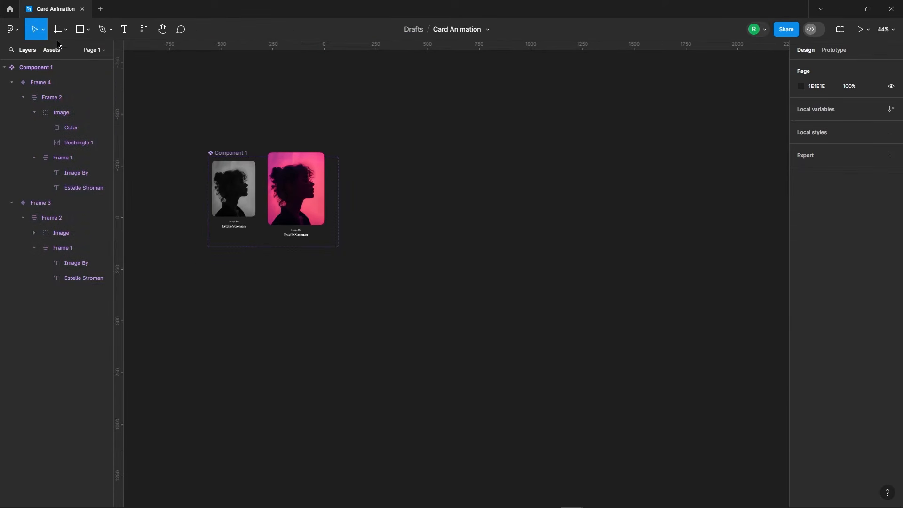
Add a 1440 × 1024 Desktop frame beside the component set and fill it with the dark navy color 080811.
key("f")
left_click(800, 175)
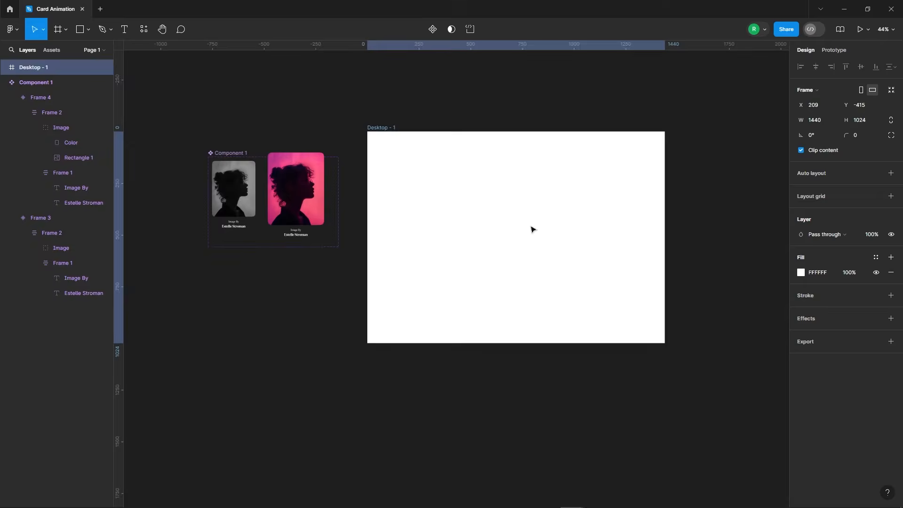
left_click(804, 276)
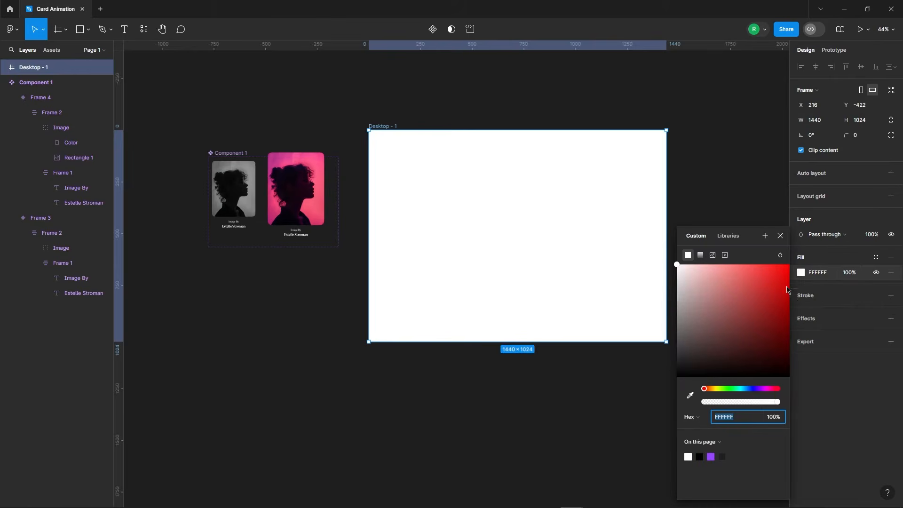
left_click(737, 369)
left_click(753, 389)
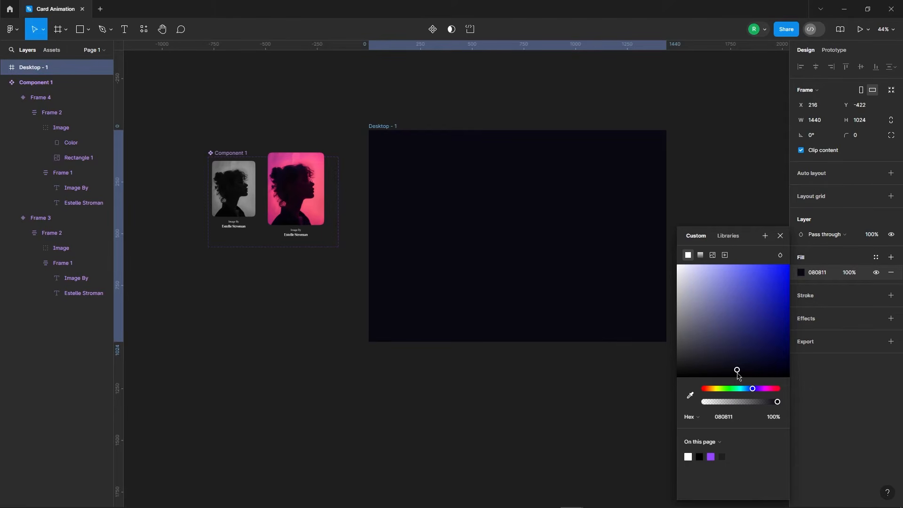
left_click(780, 237)
left_click(711, 172)
scroll(654, 275, "up", 2)
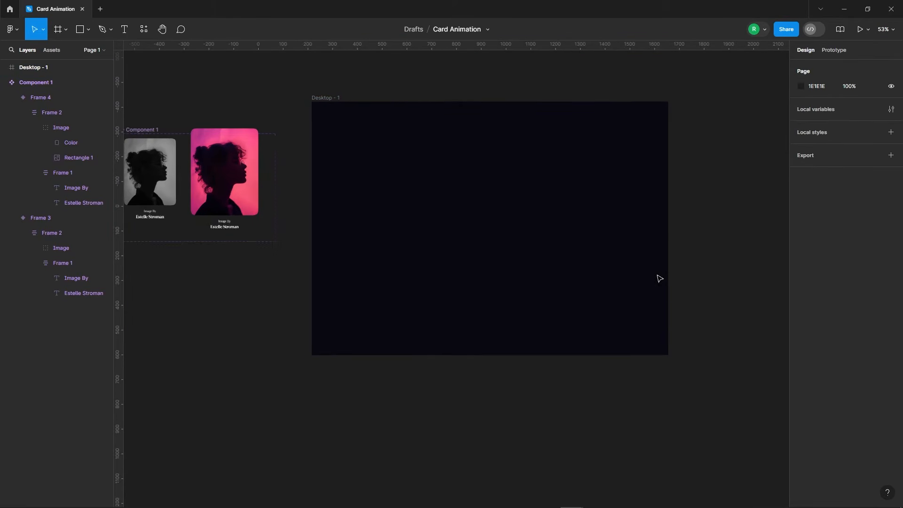
Place an instance of Component 1 near the left side of the Desktop frame.
left_click(562, 255)
left_click(54, 50)
left_click_drag(31, 136, 367, 202)
scroll(518, 210, "up", 3)
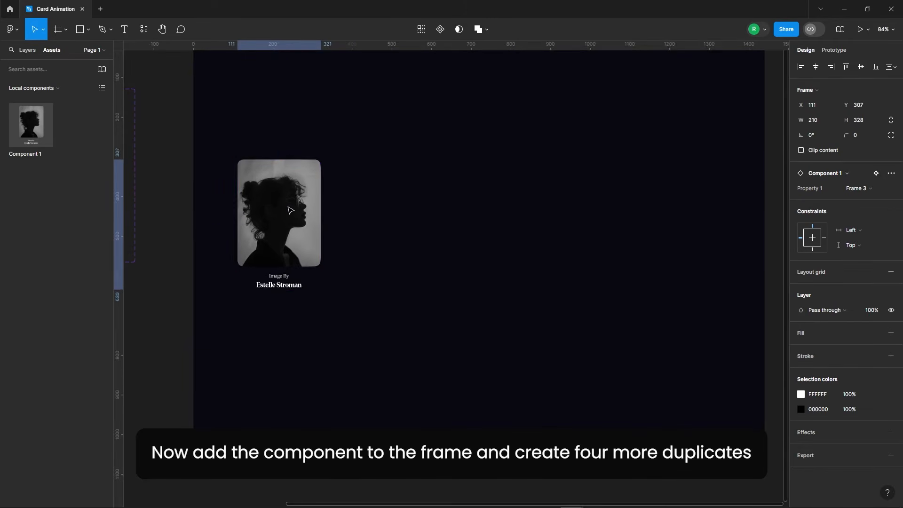
scroll(286, 257, "down", 2)
Duplicate the card instance horizontally until the Desktop frame holds a row of five cards.
left_click_drag(288, 210, 425, 204, "alt")
key("ctrl+d")
key("ctrl+d")
left_click(578, 139)
Set the spacing between the five cards to 40 and move the row slightly lower, centered horizontally in the Desktop frame.
left_click_drag(595, 127, 270, 287)
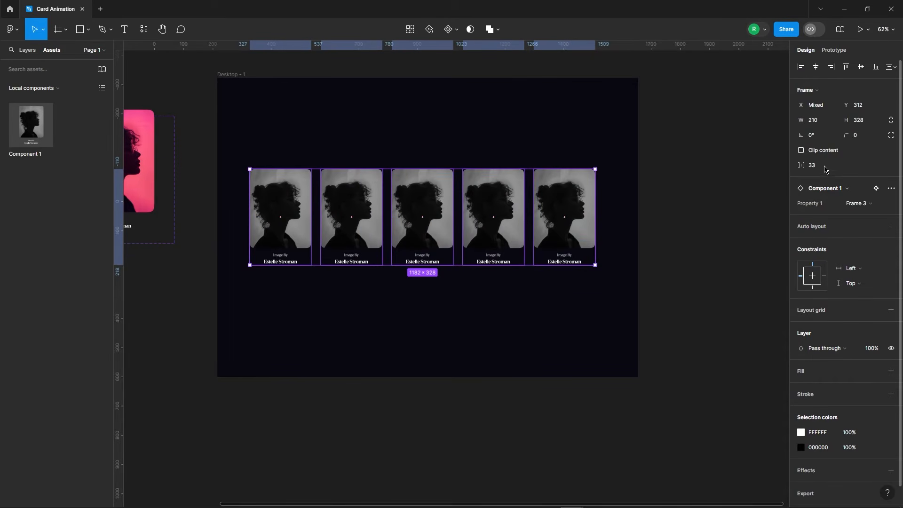
left_click(821, 168)
type("40")
key("Return")
left_click_drag(497, 194, 497, 203)
key("Escape")
Add the heading text "Featured Portraits of the Day" above the row of cards.
key("t")
left_click(341, 129)
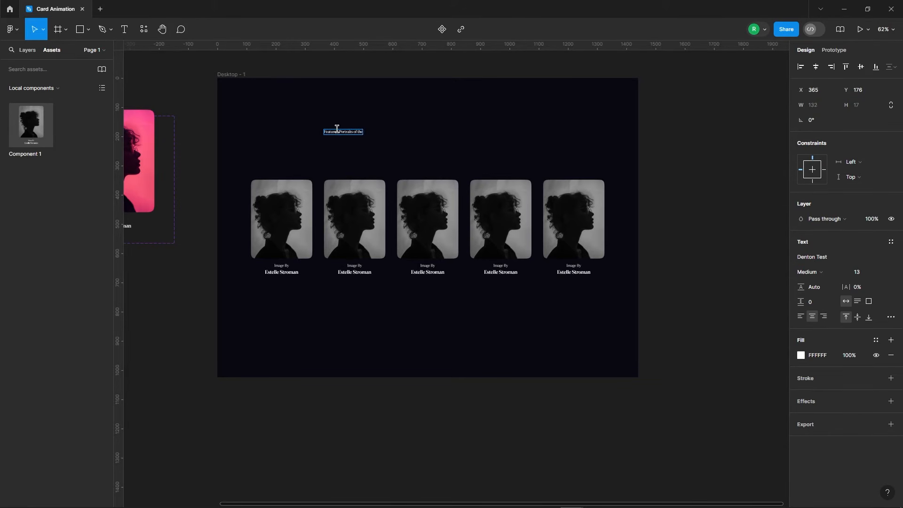
scroll(349, 137, "up", 5)
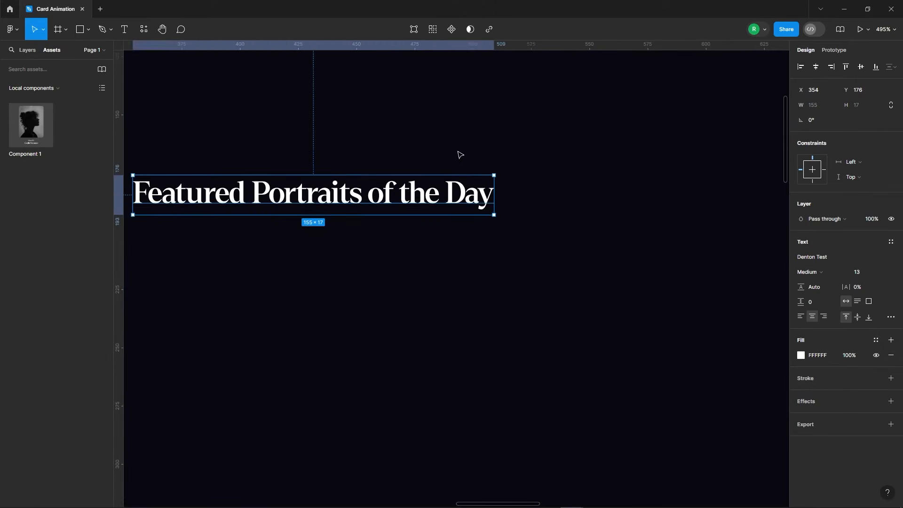
scroll(458, 154, "down", 3)
Set the heading's letter case to title case and its font weight to Bold.
left_click(890, 317)
left_click(768, 406)
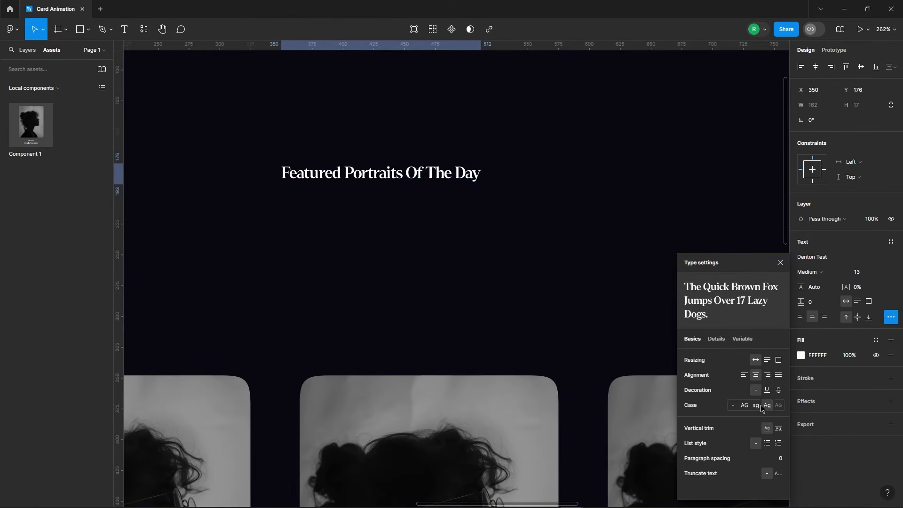
left_click(827, 269)
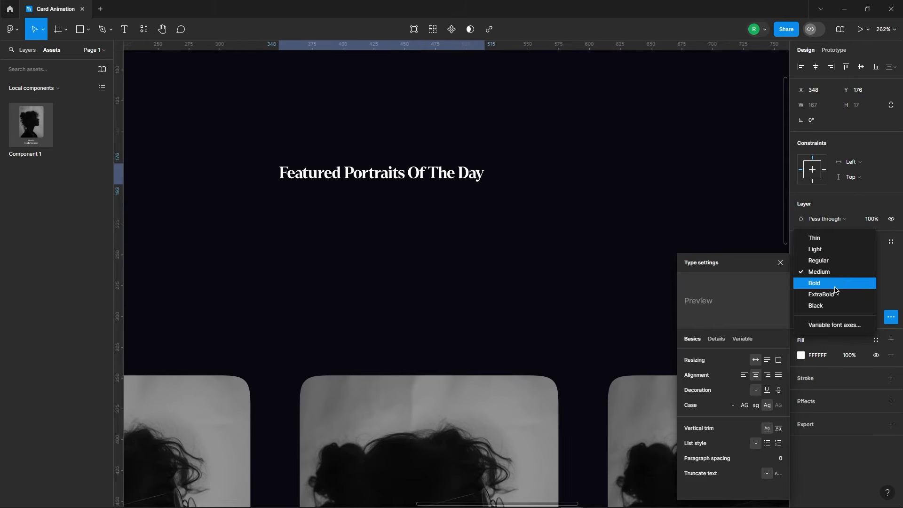
left_click(863, 279)
Set the heading's font size to 70 and center it horizontally in the Desktop frame.
left_click(863, 275)
type("70")
key("Return")
scroll(417, 111, "down", 5)
left_click(815, 67)
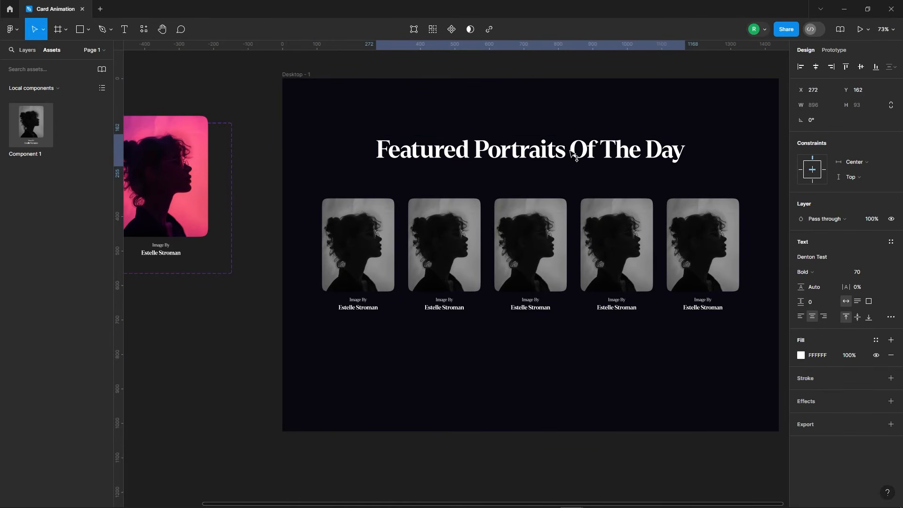
double_click(606, 143)
left_click(629, 113)
scroll(408, 123, "down", 3)
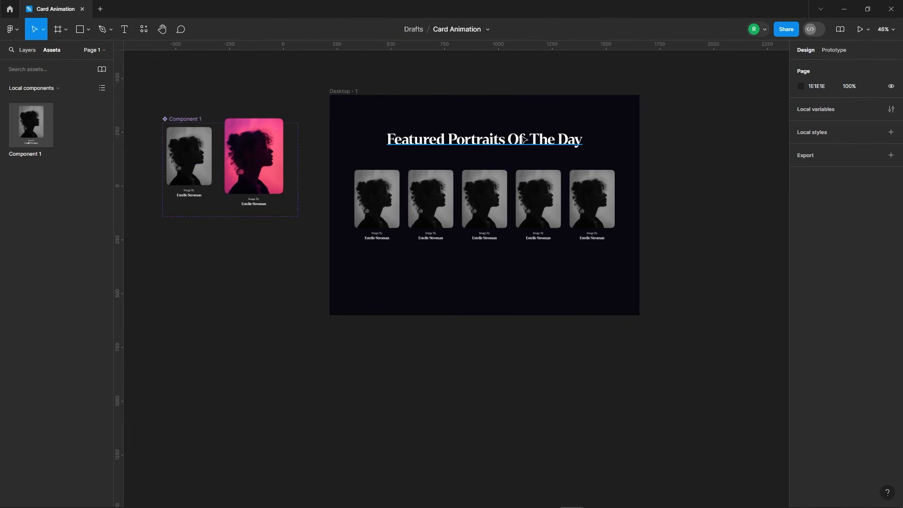
left_click(530, 150)
left_click(685, 306)
Select the Color overlay inside the second card instance and show its nested layers in the layer list.
left_click(433, 199)
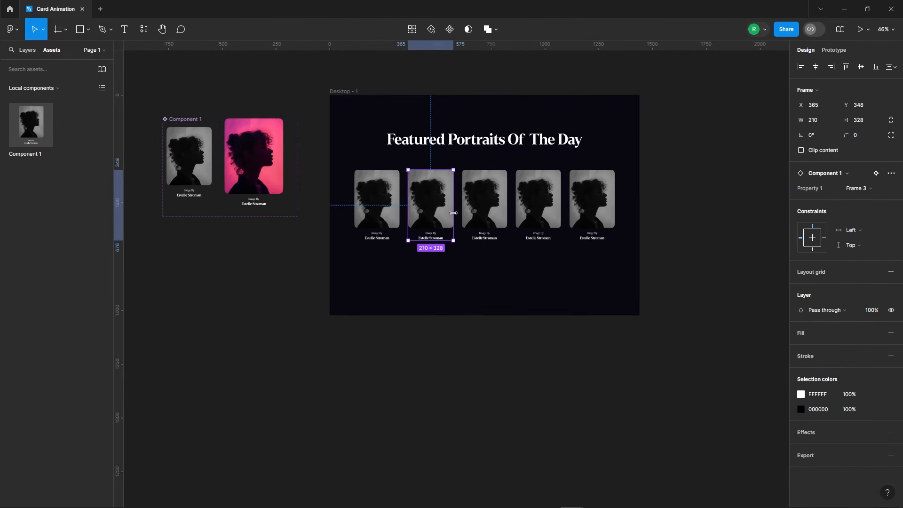
scroll(432, 199, "up", 5)
double_click(390, 207)
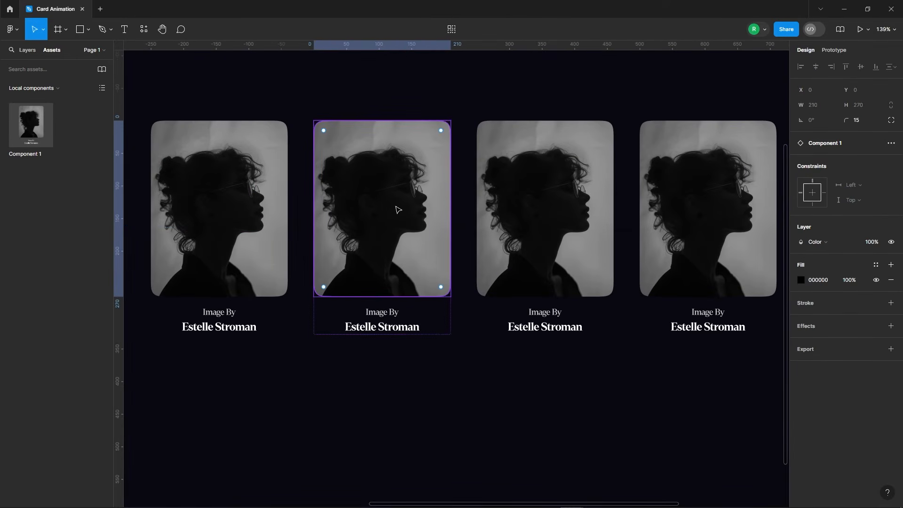
left_click(35, 55)
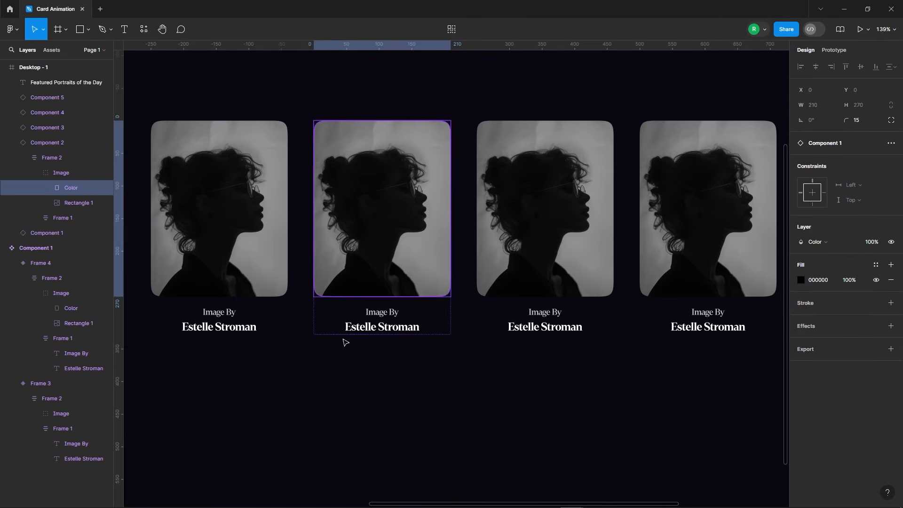
Open the Lummi plugin and search it for portrait images.
left_click(142, 34)
left_click(185, 155)
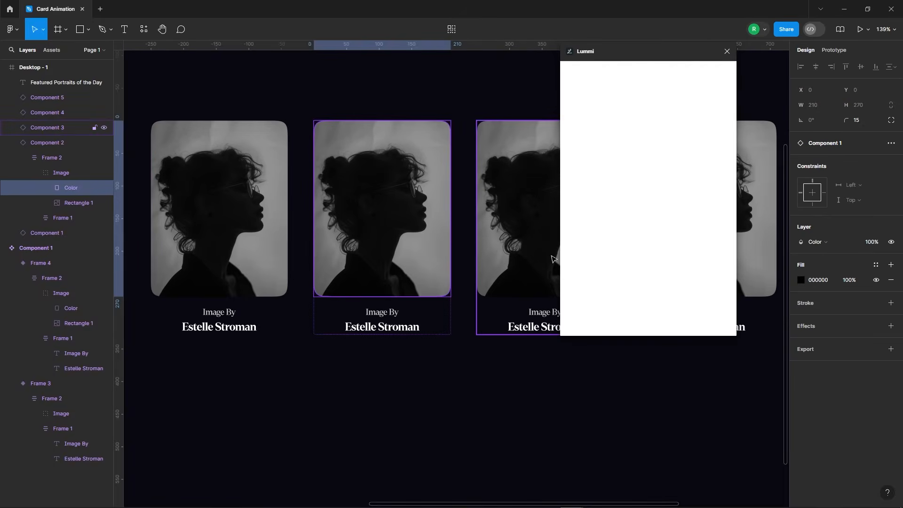
left_click(624, 94)
left_click(695, 167)
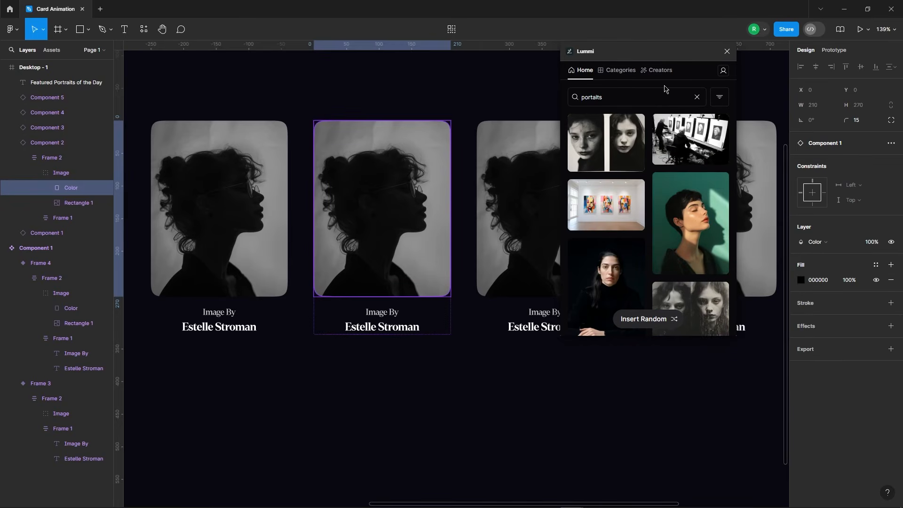
Replace the second card's image with the Lummi portrait of the woman in glasses on a red background.
scroll(649, 211, "down", 10)
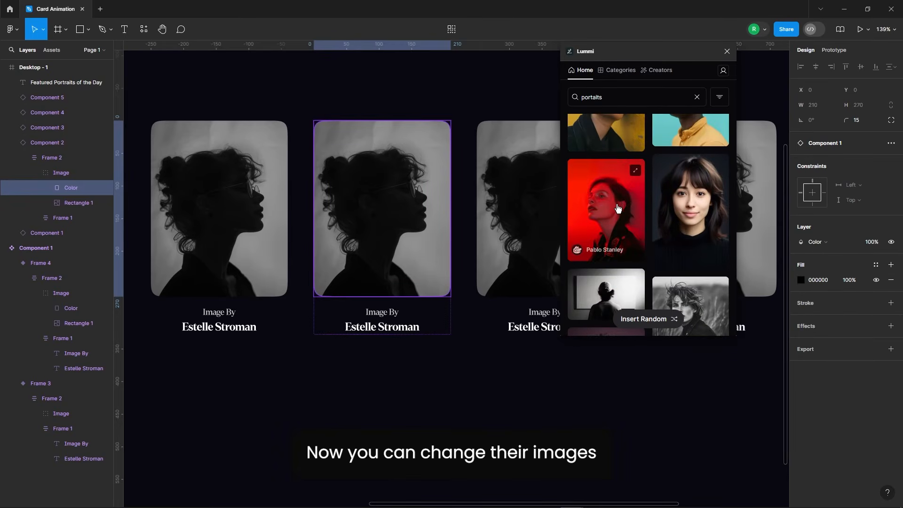
left_click(82, 205)
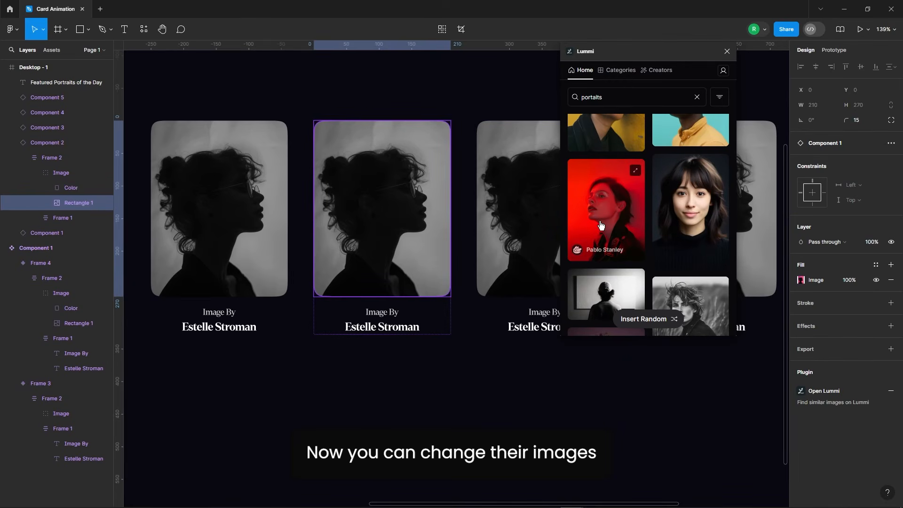
left_click(575, 232)
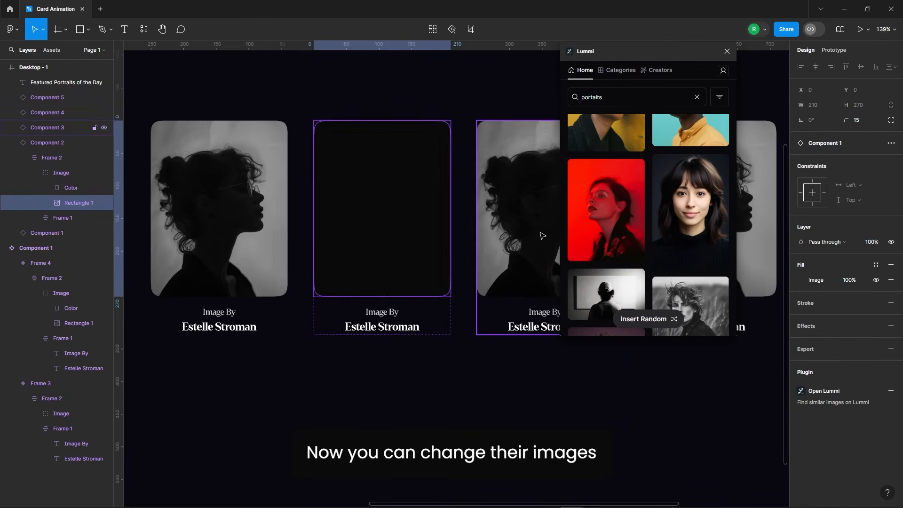
Replace the third card's image with the Lummi portrait of the man in sunglasses under red light.
left_click(517, 229)
left_click(68, 188)
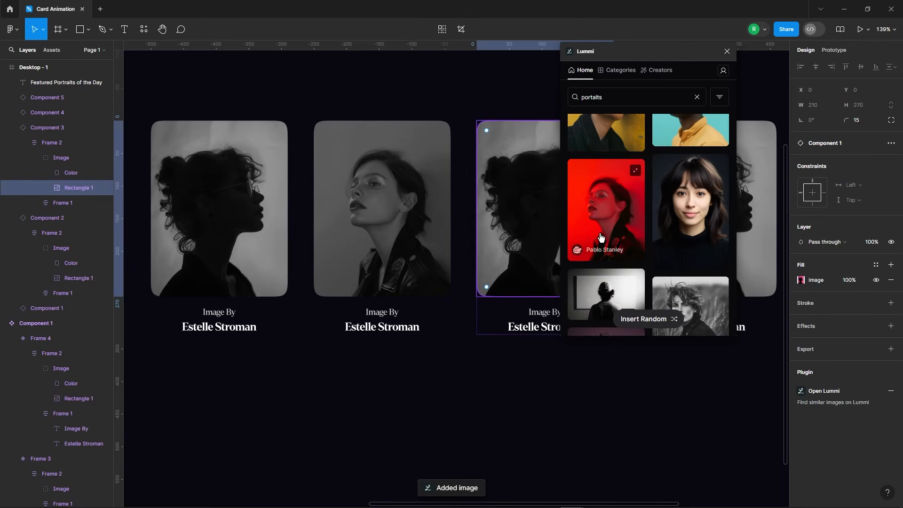
scroll(607, 212, "down", 5)
scroll(612, 203, "up", 1)
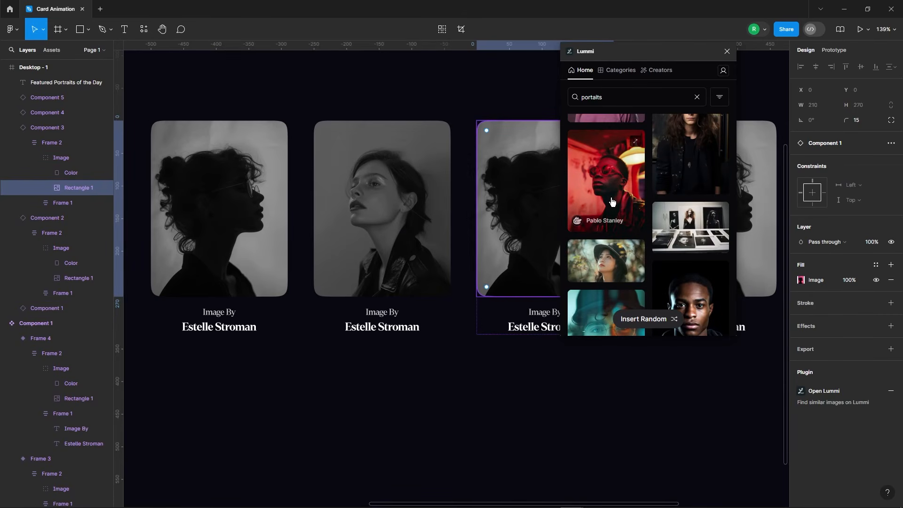
scroll(525, 168, "down", 5)
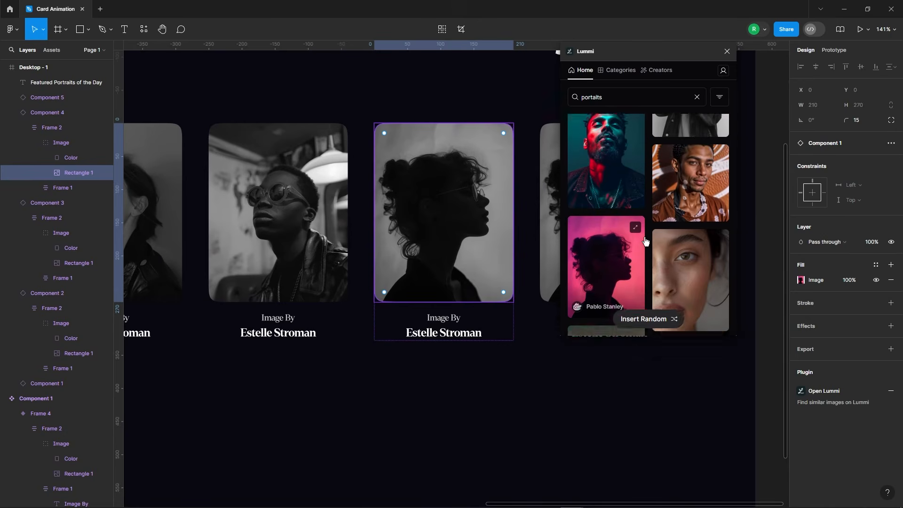
Replace the fourth card's image with the red-and-teal bearded man and the fifth's with the red-lit, long-haired portrait, and close Lummi.
scroll(671, 249, "down", 5)
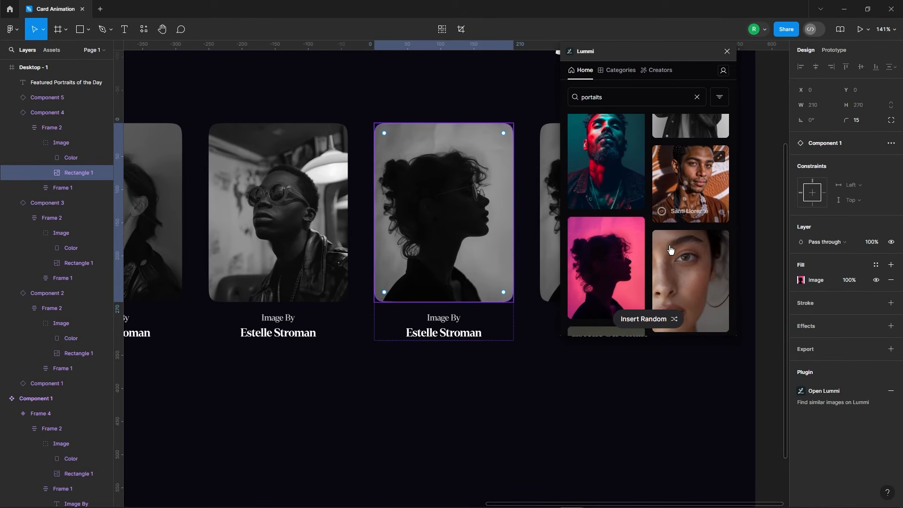
left_click(555, 218, "ctrl")
scroll(608, 162, "down", 5)
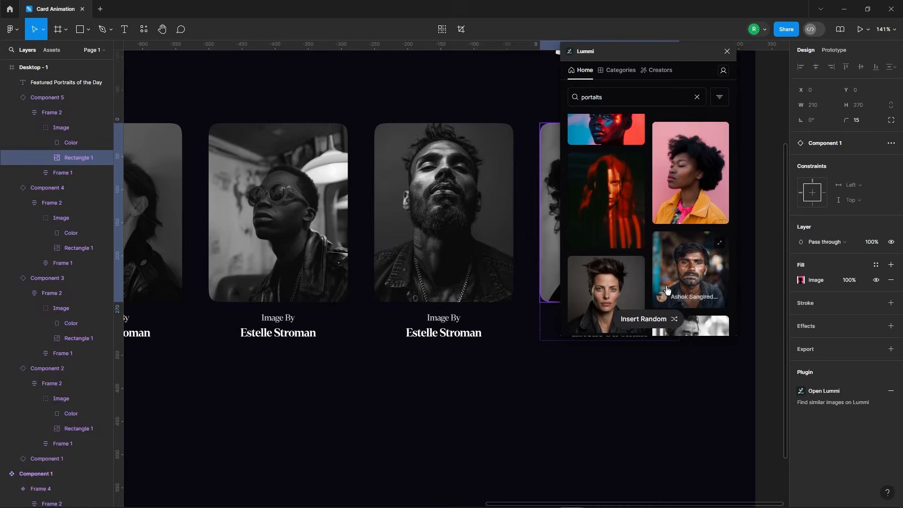
left_click(609, 162)
scroll(310, 183, "down", 2)
scroll(521, 189, "up", 1)
left_click(727, 52)
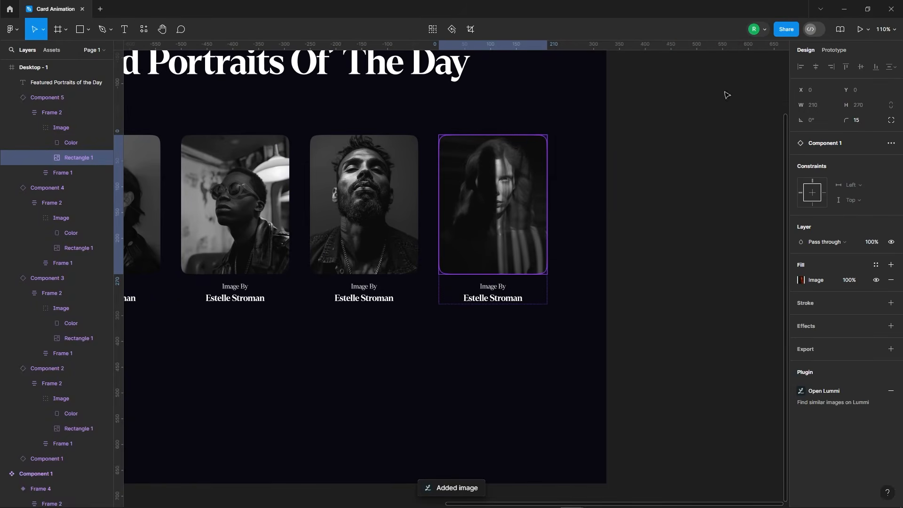
Replace the name under the second card with a generated full name from the Lorem Ipsum plugin's fake profile data.
left_click(721, 201)
scroll(722, 201, "down", 2)
scroll(308, 269, "up", 4, "ctrl")
left_click(362, 254, "ctrl")
left_click(143, 29)
left_click(176, 156)
left_click(630, 242)
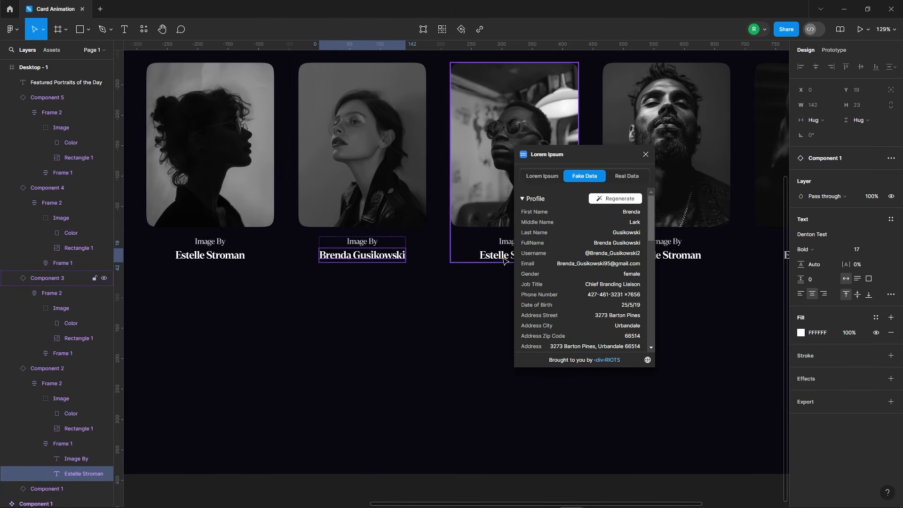
Regenerate the fake profile and insert its full name as the third card's name.
left_click(498, 257, "ctrl")
left_click(614, 200)
left_click(623, 243)
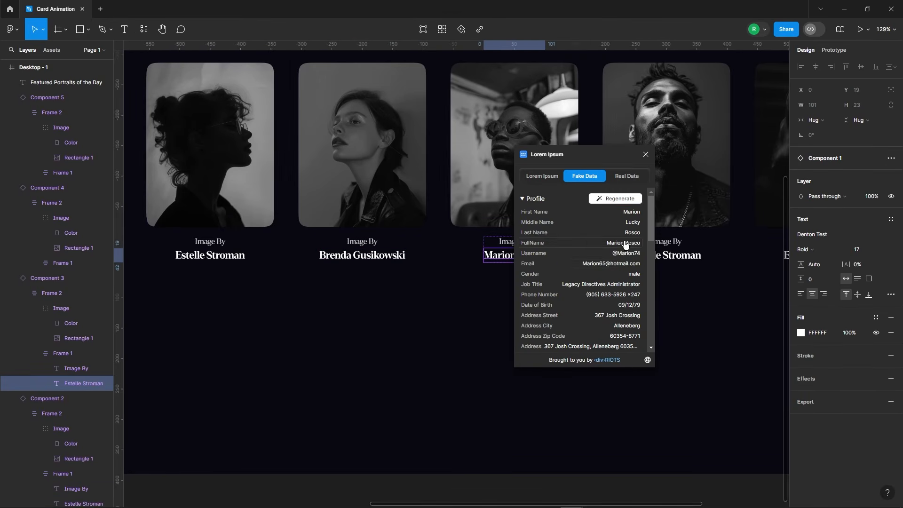
Regenerate the fake profile and insert its full name as the fourth card's name.
scroll(329, 211, "down", 3)
left_click(494, 238, "ctrl")
left_click(623, 200)
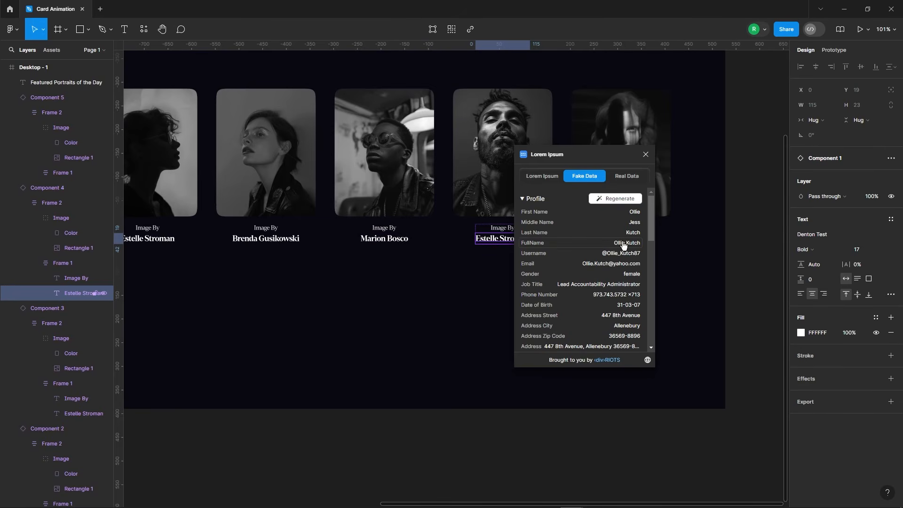
left_click(623, 243)
Insert a newly generated full name under the fifth card and close the Lorem Ipsum plugin.
scroll(470, 235, "down", 3)
scroll(497, 246, "up", 5)
left_click(498, 247, "ctrl")
left_click(615, 198)
left_click(623, 243)
left_click(646, 155)
left_click(652, 170)
scroll(668, 197, "down", 10)
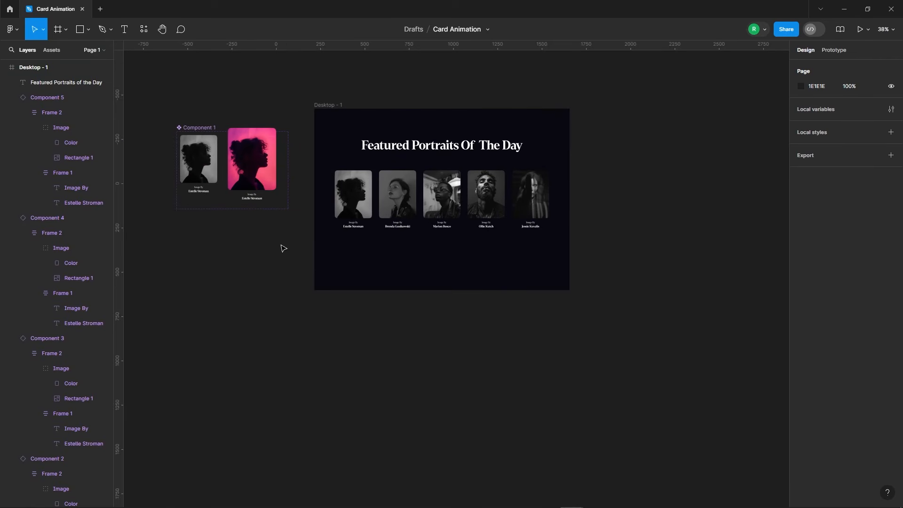
Set the font size of the "Featured Portraits Of The Day" heading to 55.
left_click(442, 146)
left_click(865, 272)
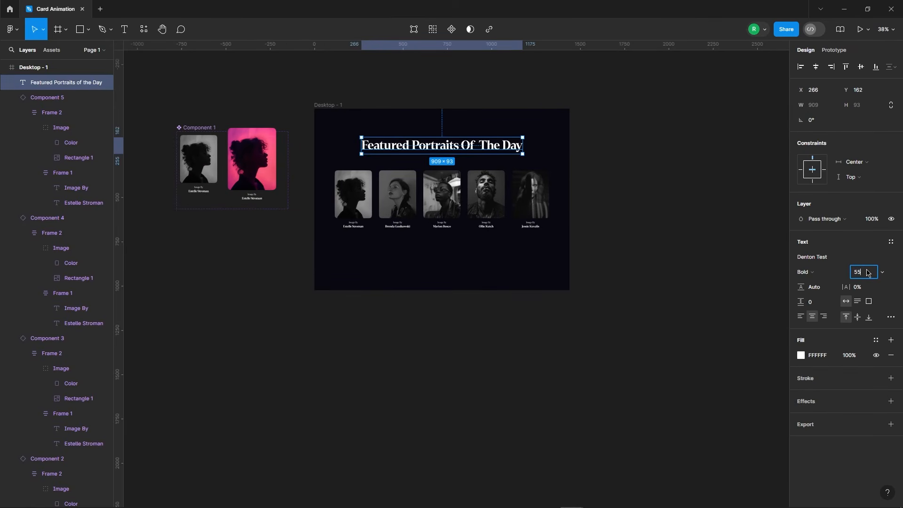
type("55")
key("Return")
scroll(533, 195, "up", 3)
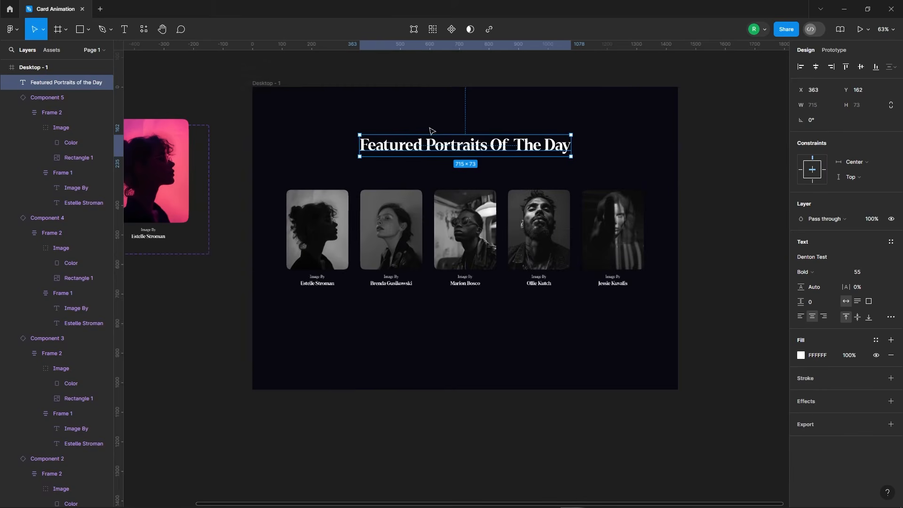
left_click(629, 158)
Connect the grey Frame 3 variant to the pink Frame 4 variant with a While hovering, Change to interaction.
scroll(630, 159, "down", 2)
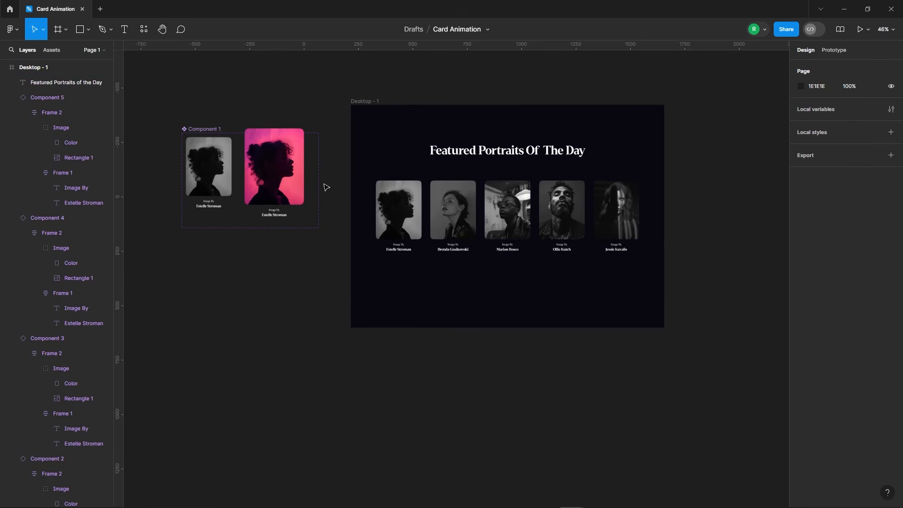
left_click(286, 183)
scroll(156, 130, "up", 3)
left_click(208, 170)
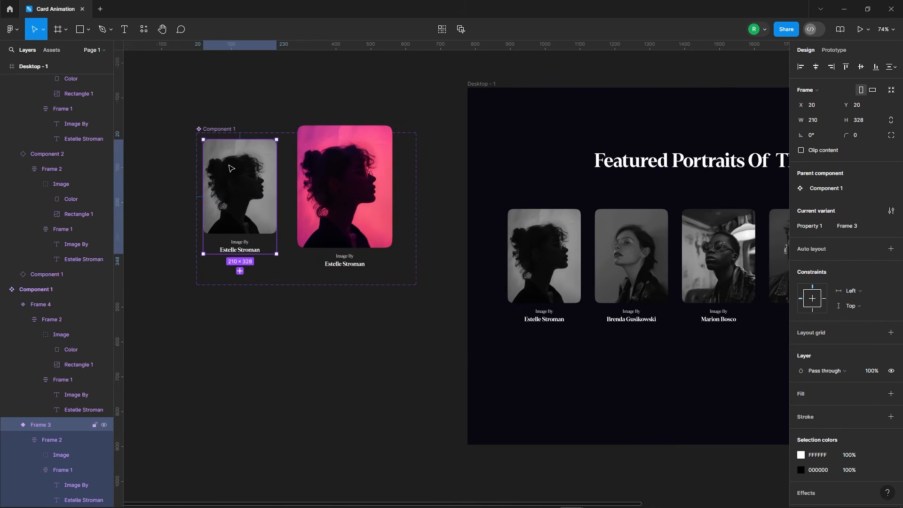
left_click(834, 50)
left_click_drag(277, 197, 339, 193)
left_click(277, 220)
left_click(282, 239)
Set the hover transition to Smart animate with a custom easing curve, pulling its starting handle horizontally inward.
left_click(280, 271)
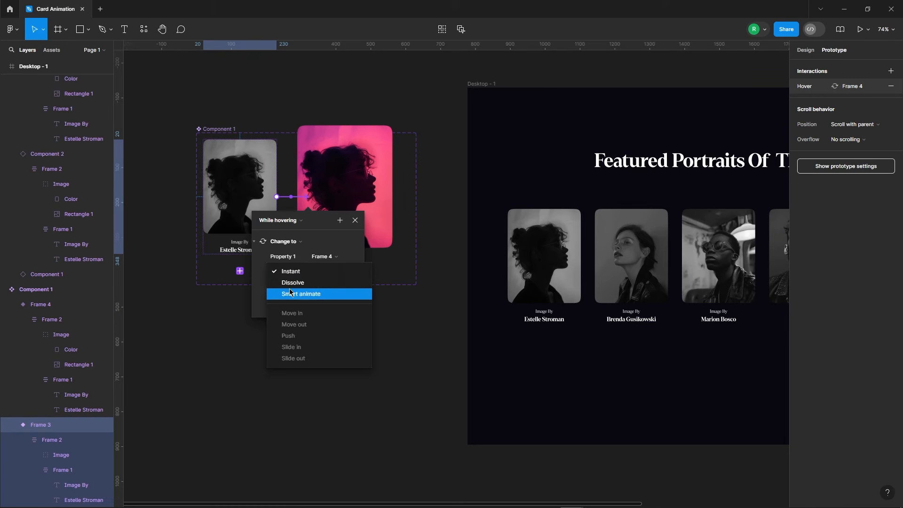
left_click(290, 293)
left_click(295, 288)
left_click(303, 342)
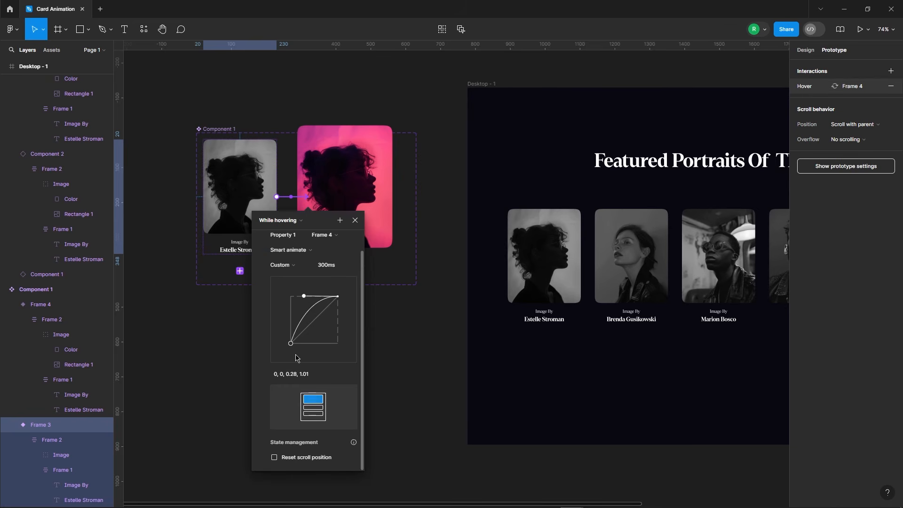
left_click_drag(292, 346, 318, 344)
left_click(354, 221)
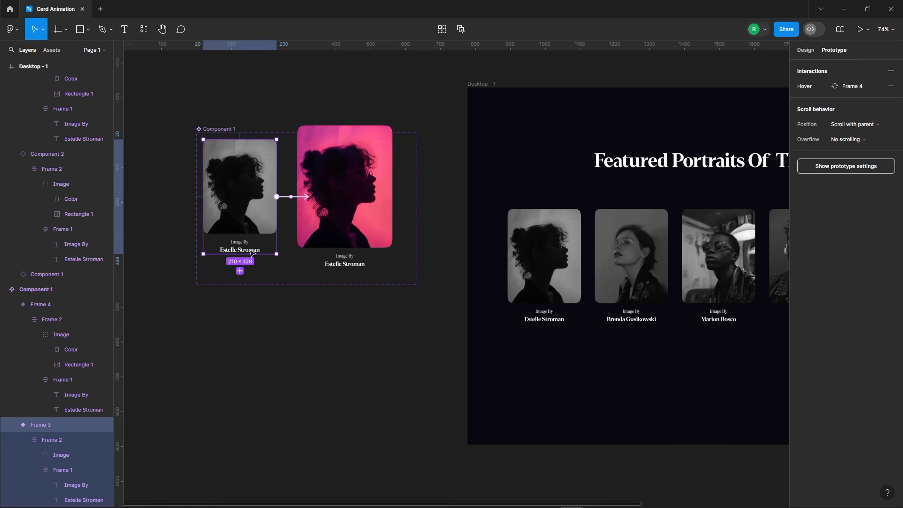
Set the layer opacity of the "Image By" and name text frame in the grey variant to 0%.
scroll(253, 254, "up", 5)
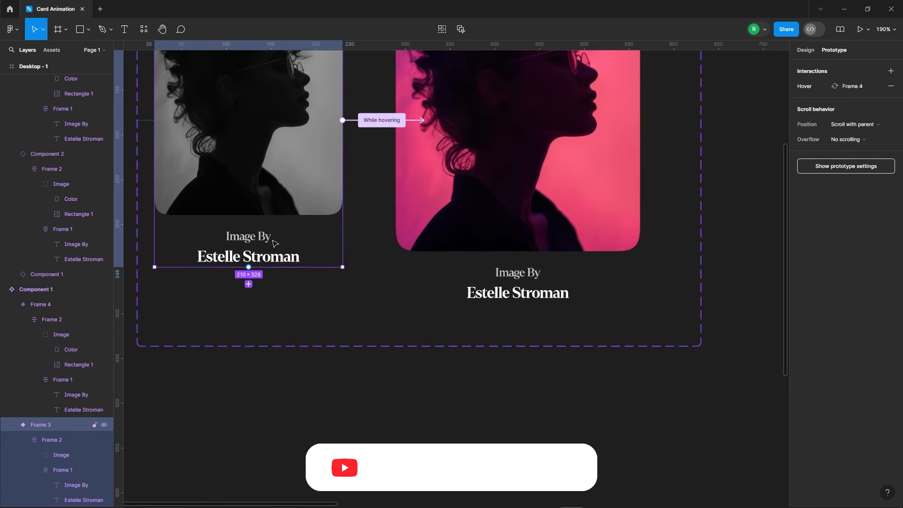
double_click(240, 245)
double_click(262, 247)
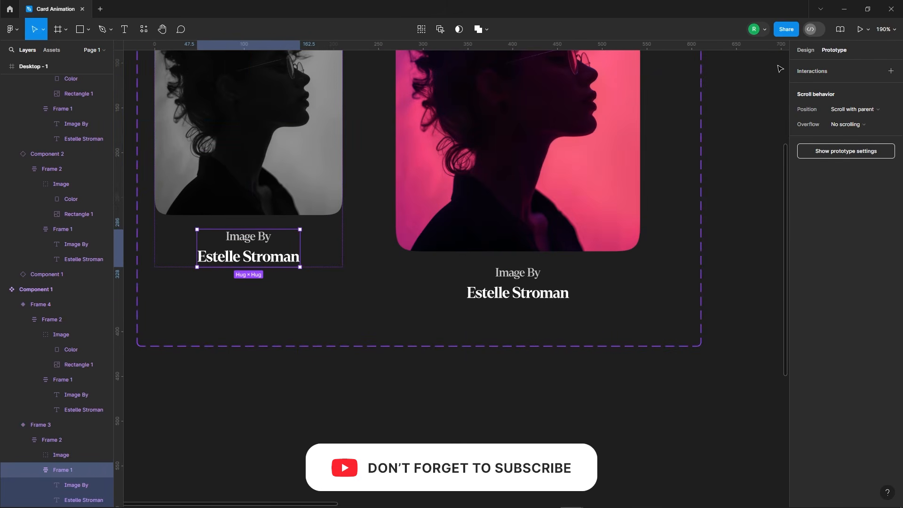
left_click(805, 50)
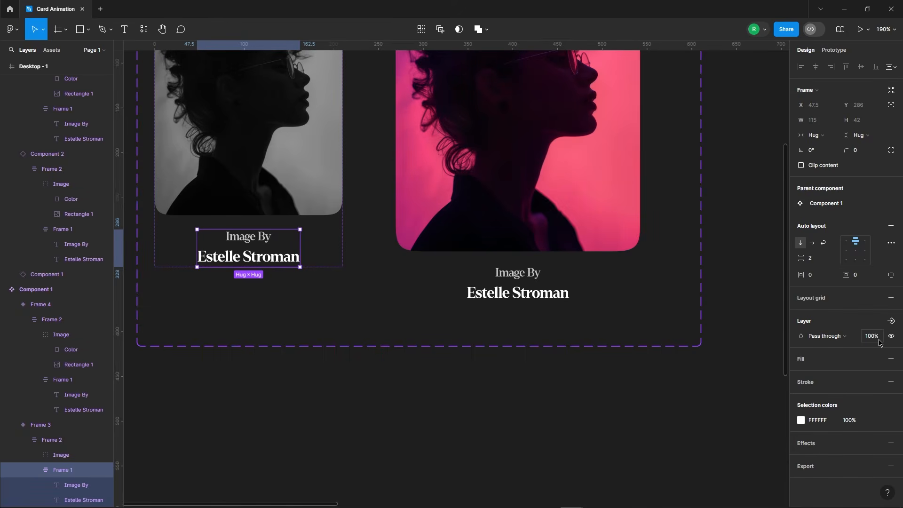
type("0")
key("Return")
scroll(333, 240, "down", 6)
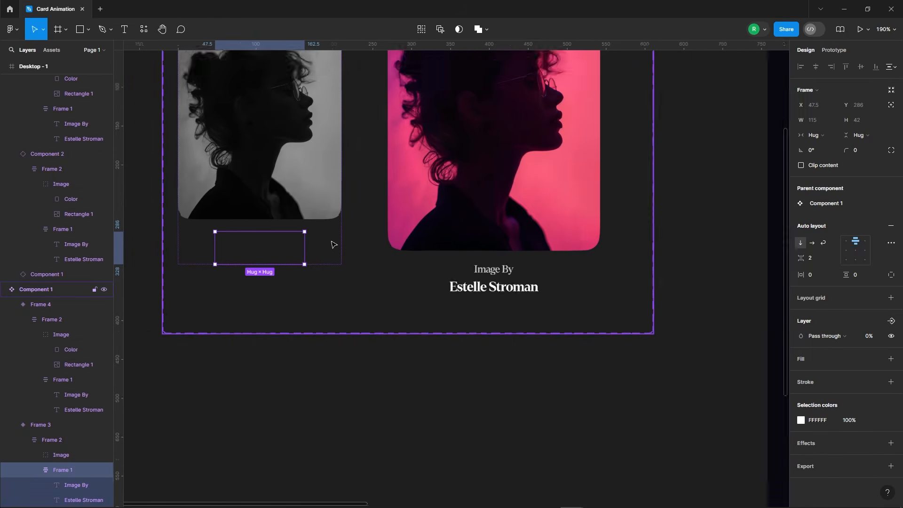
scroll(334, 219, "down", 3)
left_click(562, 347)
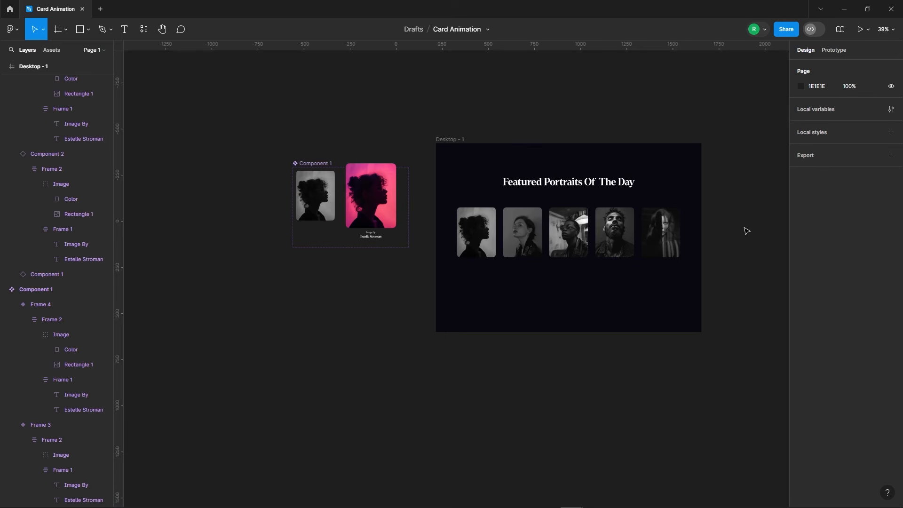
Add a prototype flow starting point to the Desktop - 1 frame.
left_click(482, 148)
left_click(833, 50)
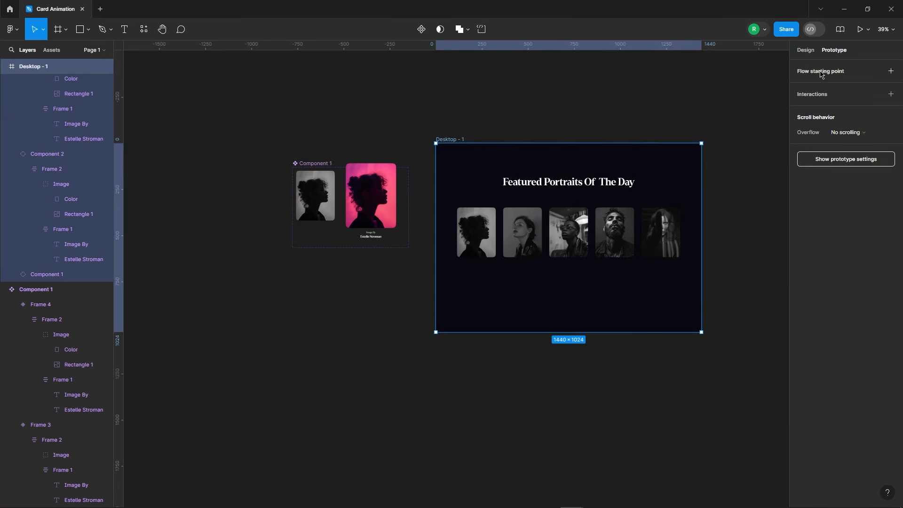
left_click(819, 72)
Preview the flow and open the presentation in its own full-size tab.
left_click(429, 149)
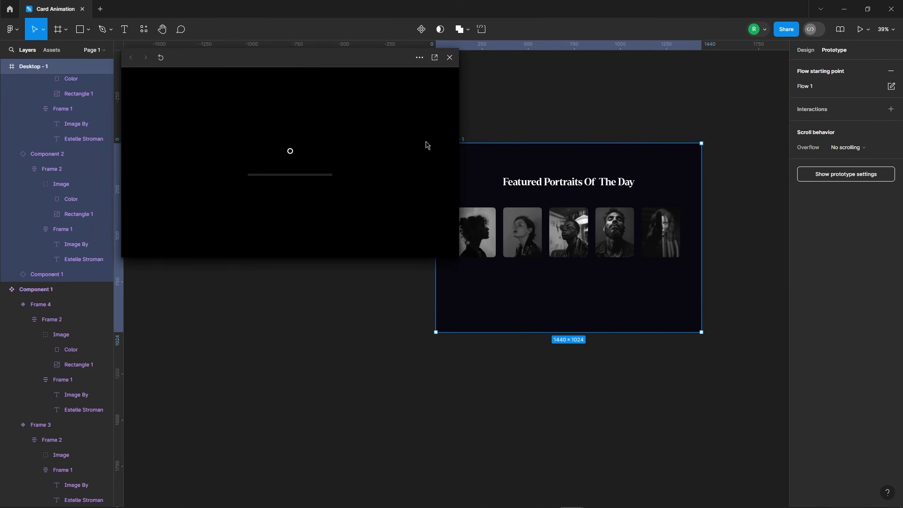
left_click(434, 58)
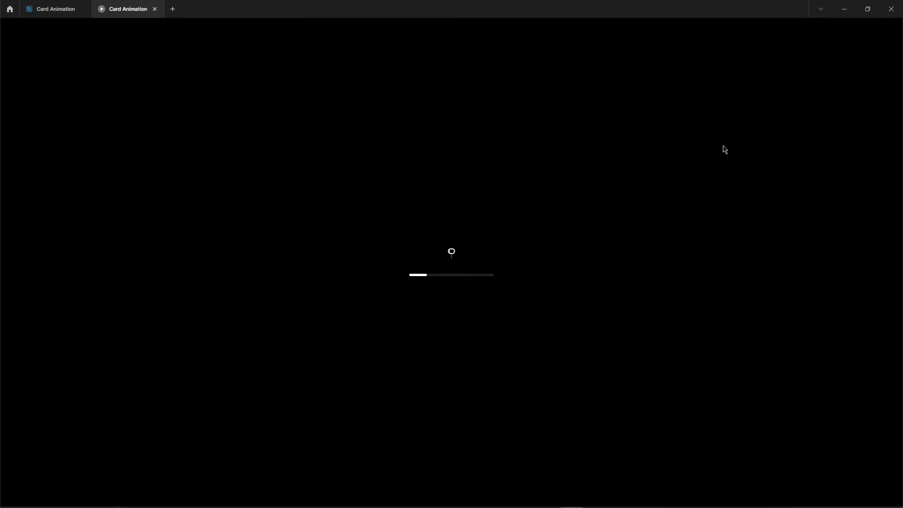
left_click(867, 36)
left_click(842, 61)
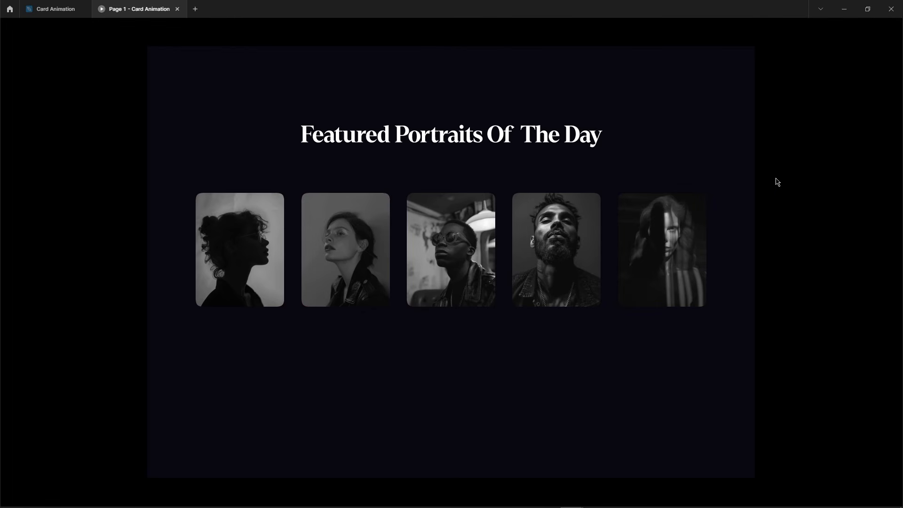